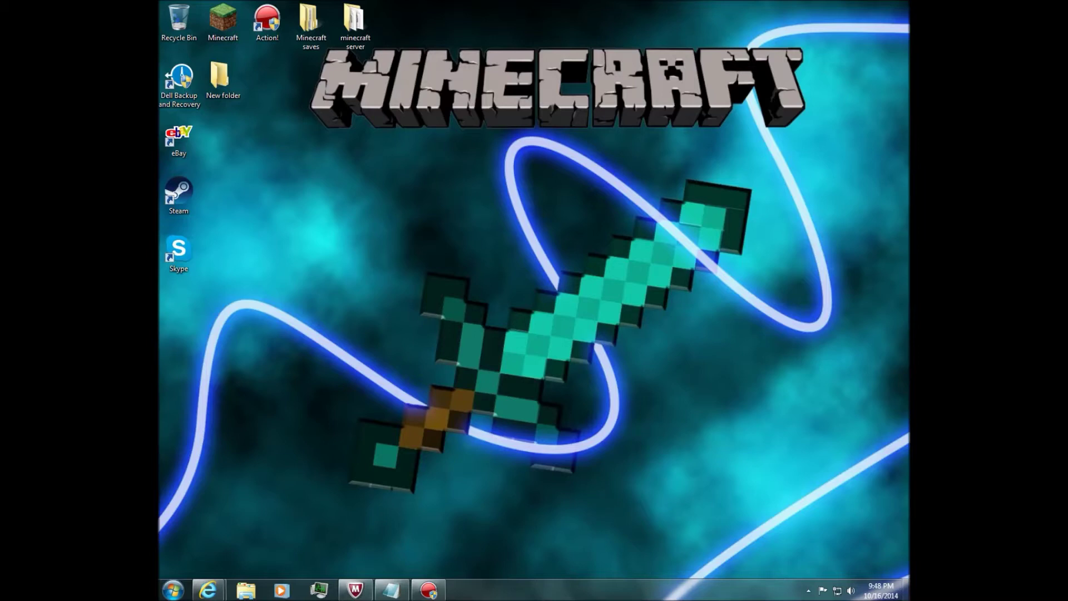
Bring the Minecraft Internet Explorer window forward and go back to the minecraft.net home page.
click(350, 25)
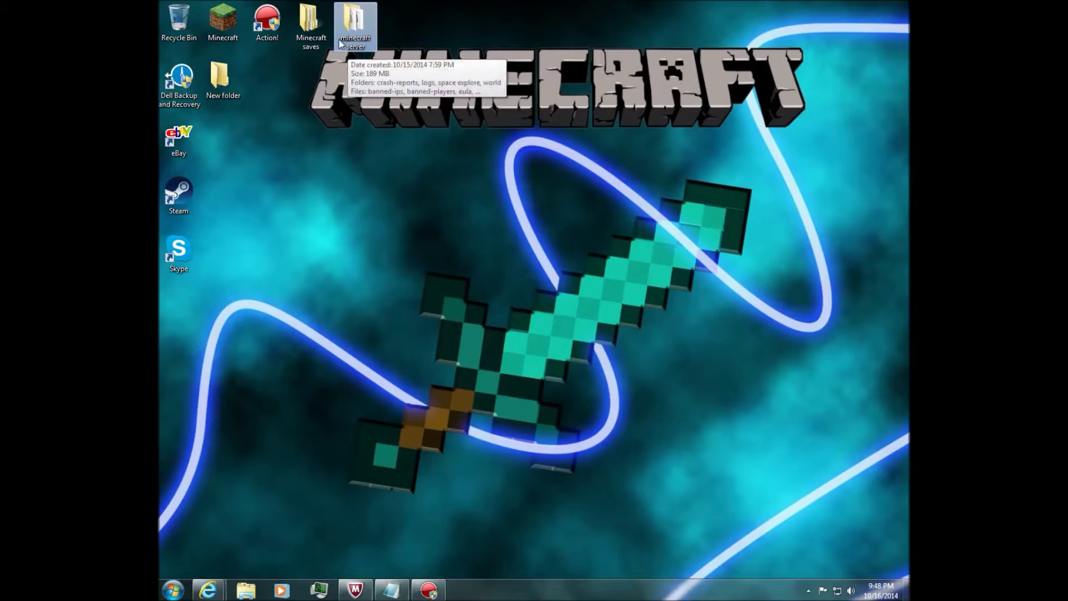
click(417, 25)
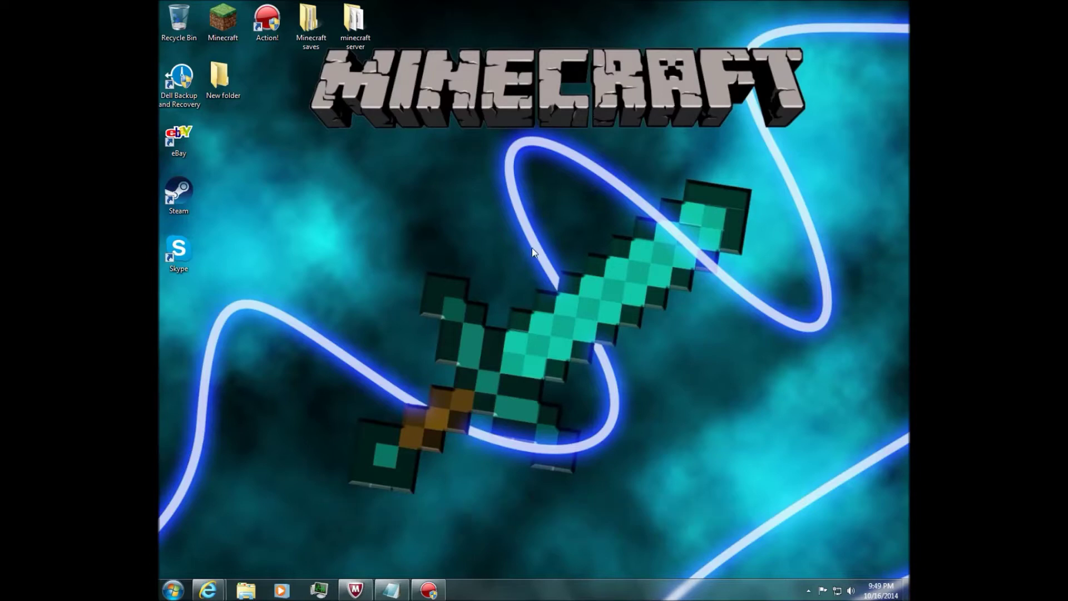
mouse_move(208, 590)
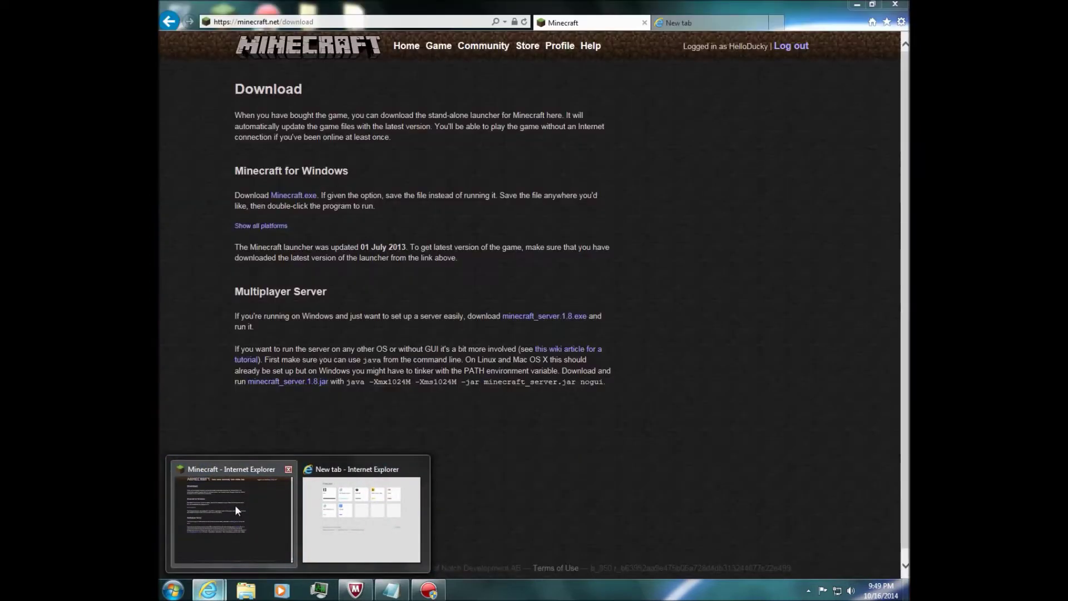
click(235, 505)
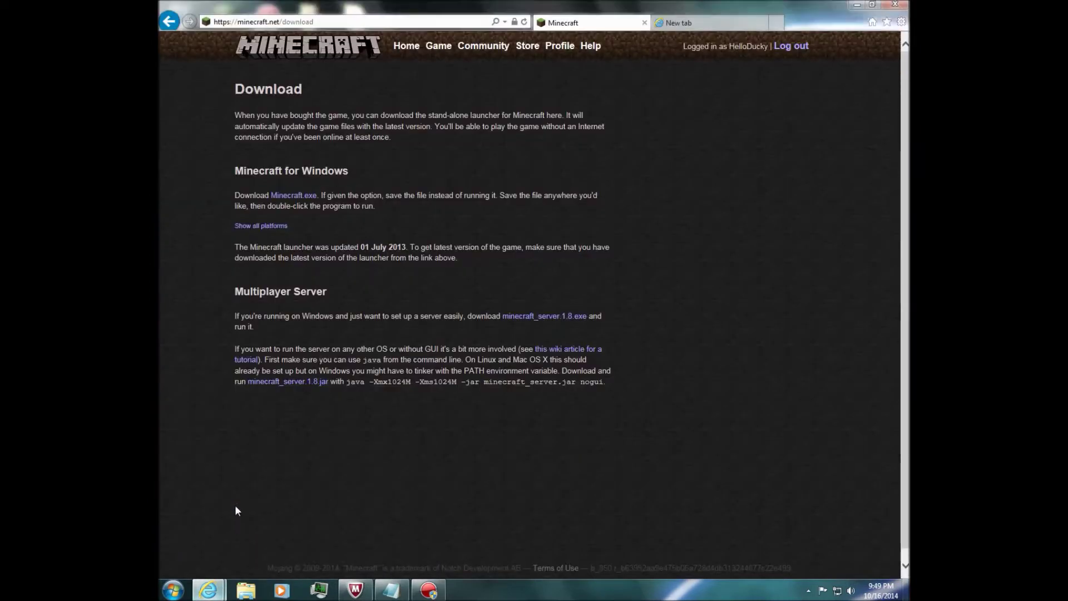
click(167, 22)
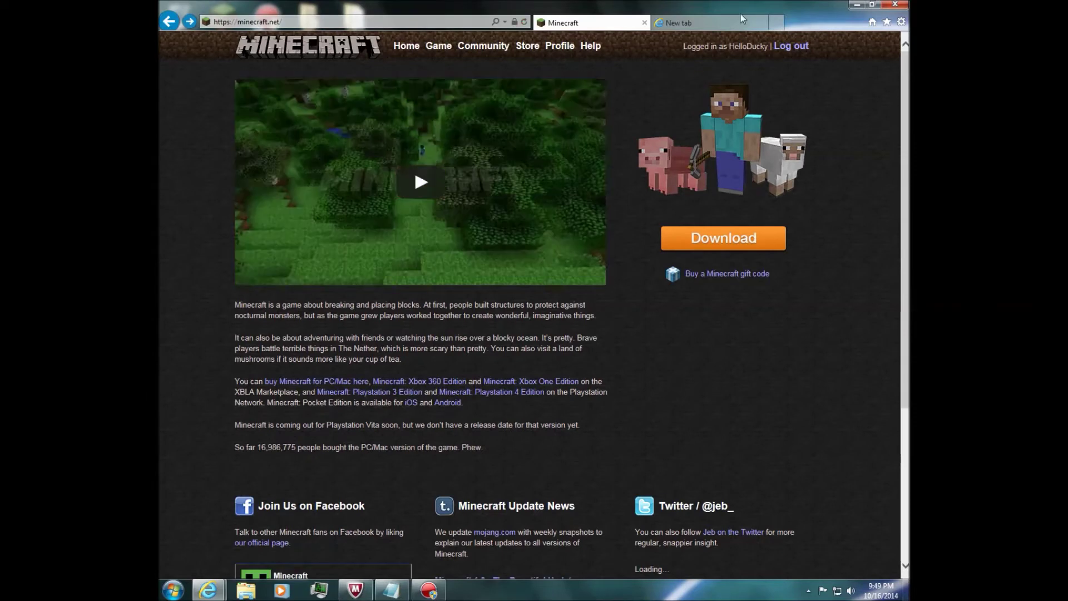
On the minecraft.net download page, download the Multiplayer Server file minecraft_server.1.8.exe.
click(740, 241)
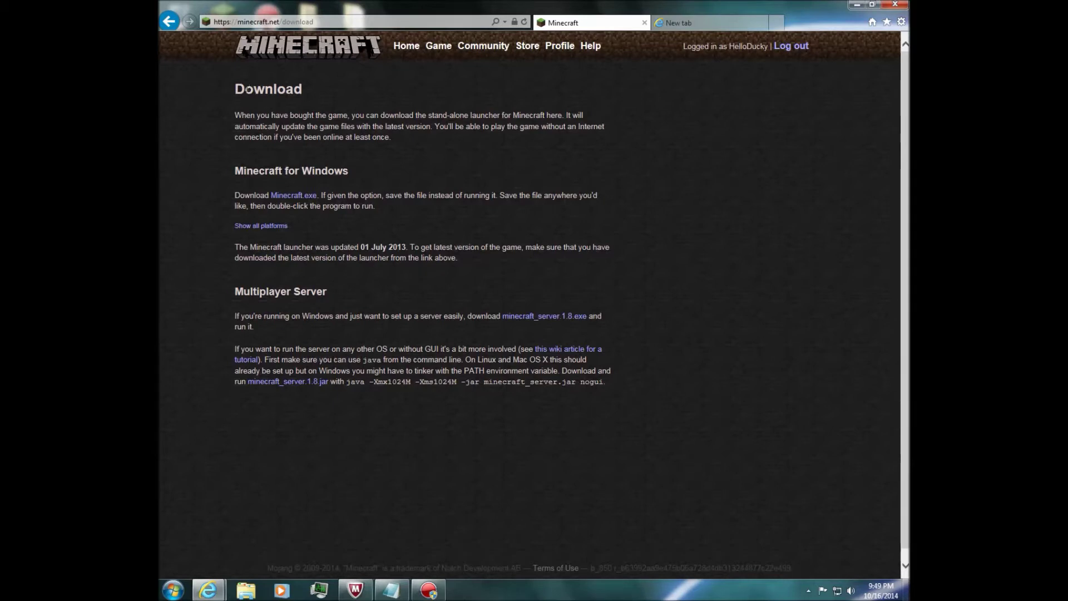
drag(243, 292, 322, 291)
click(382, 287)
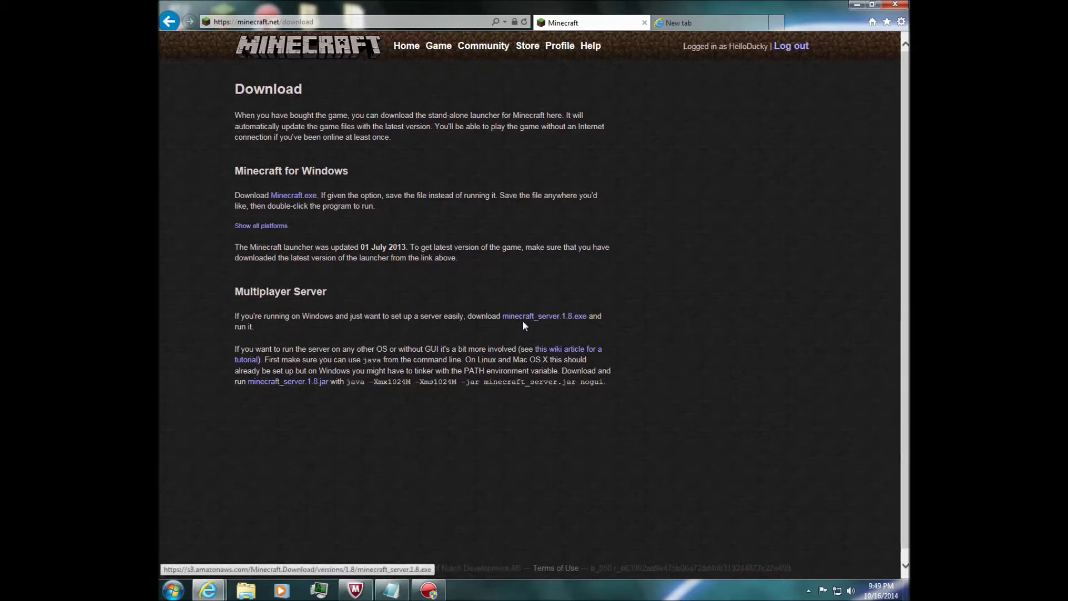
click(555, 321)
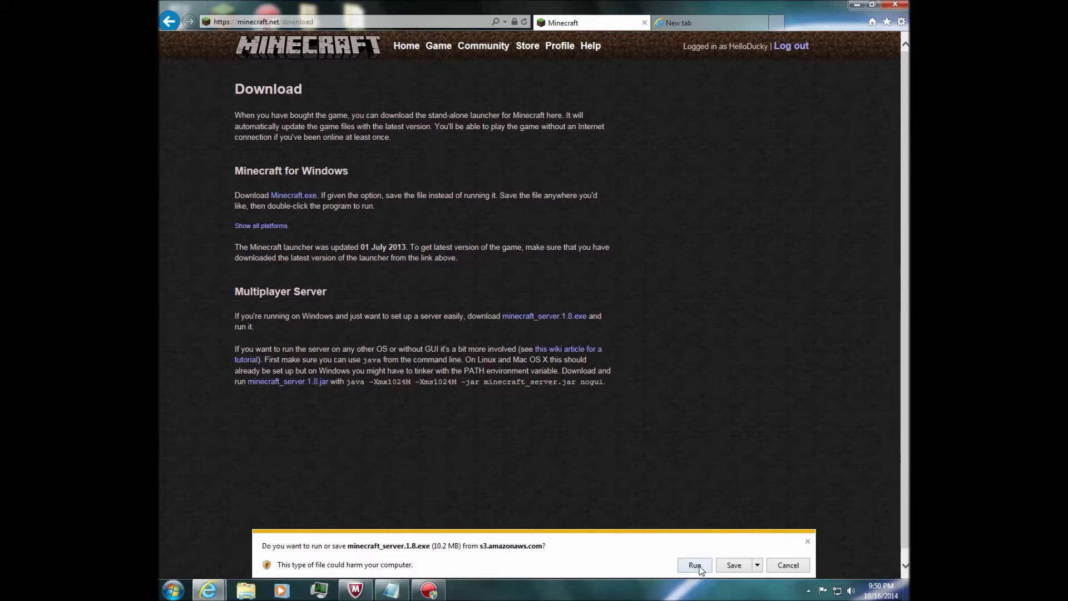
Save minecraft_server.1.8.exe into New folder on the Desktop.
click(757, 567)
click(790, 551)
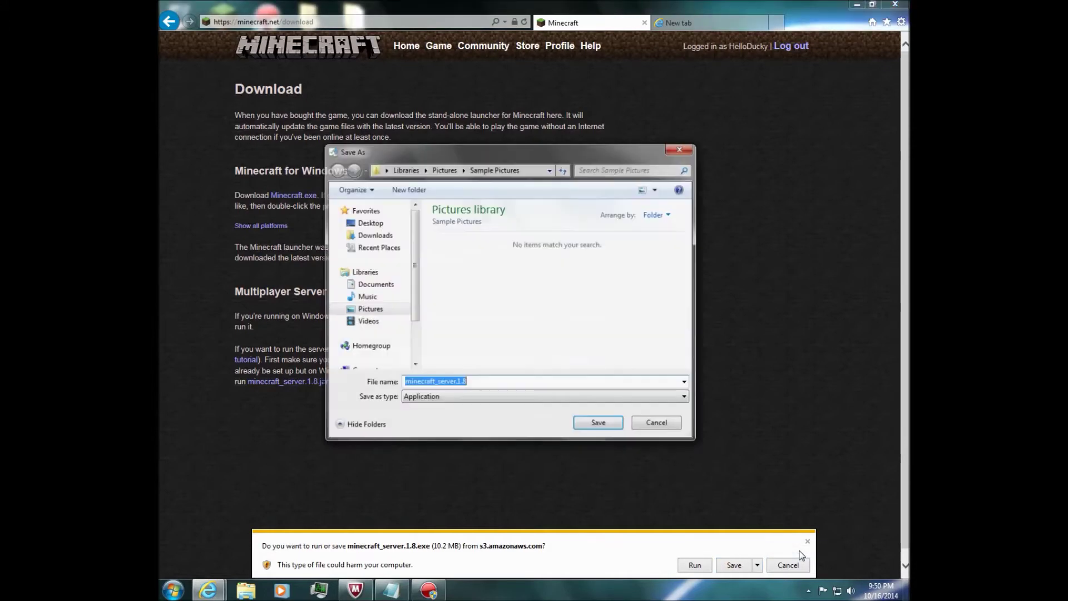
click(373, 224)
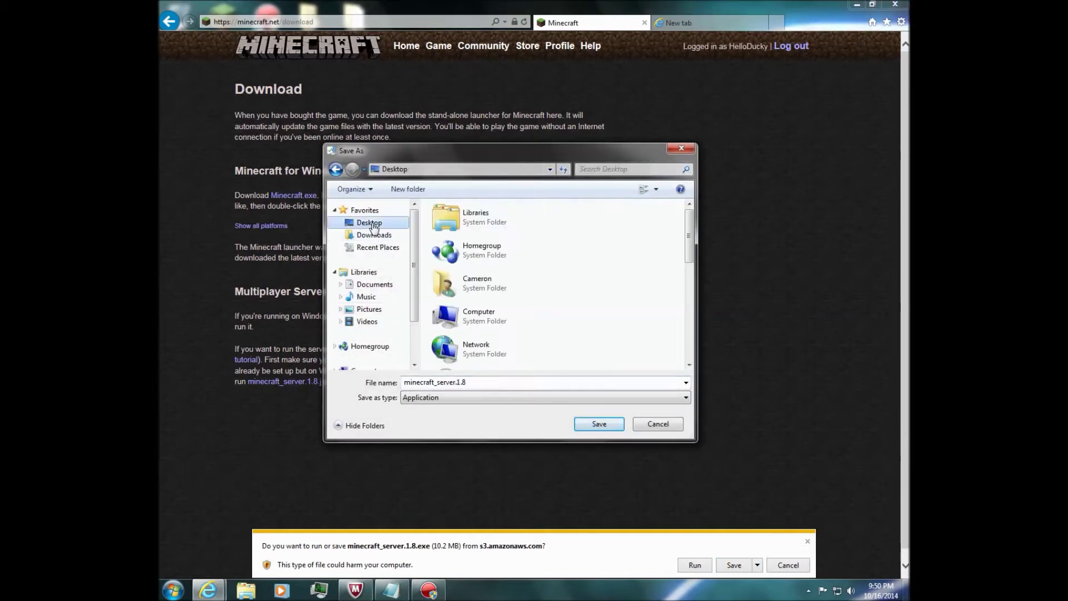
drag(691, 230, 679, 341)
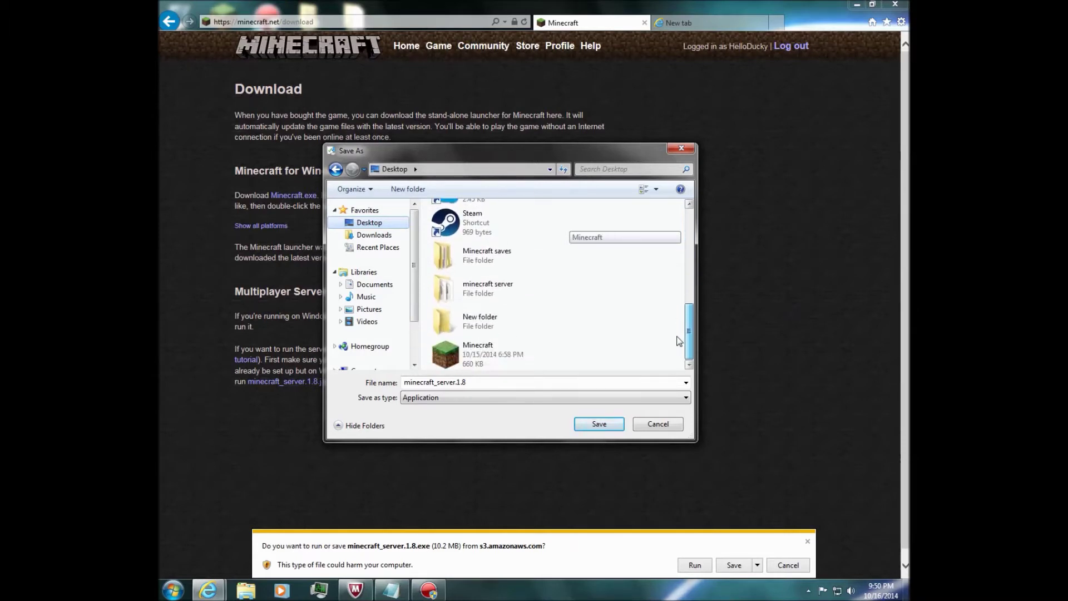
click(430, 322)
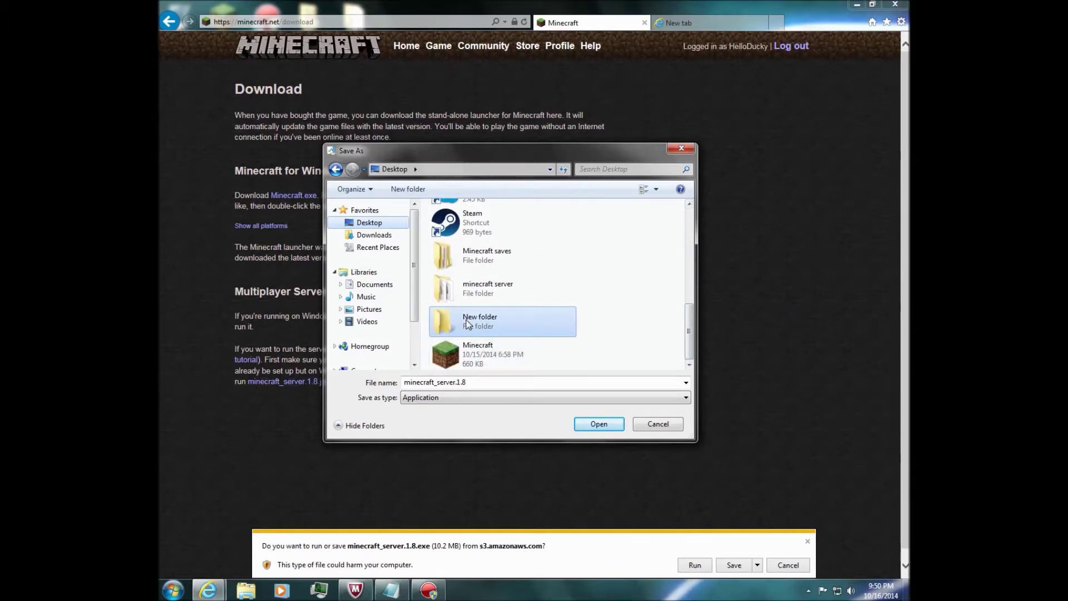
click(602, 429)
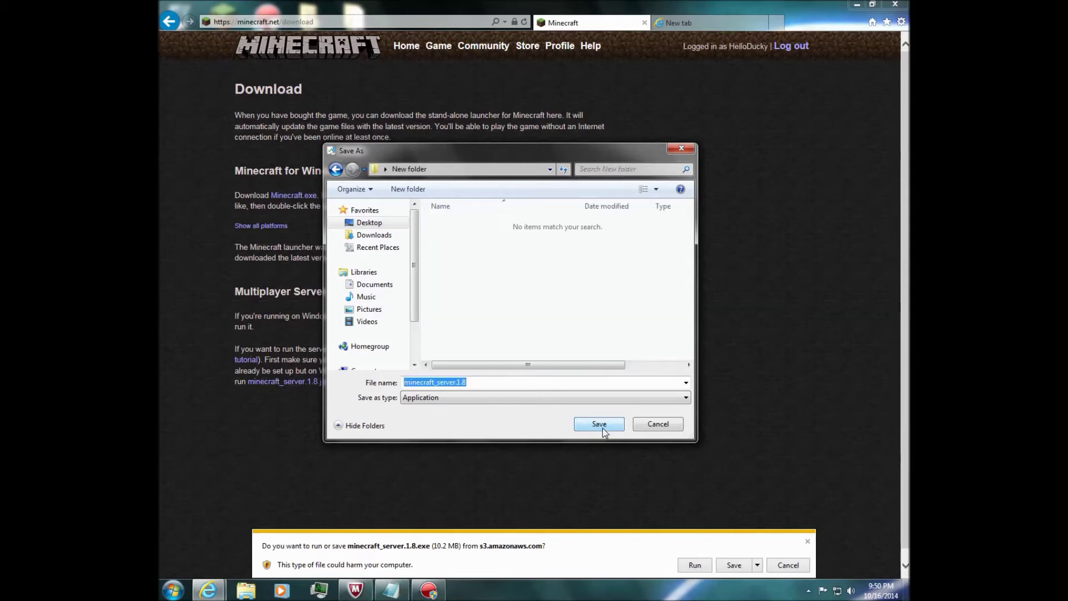
click(595, 427)
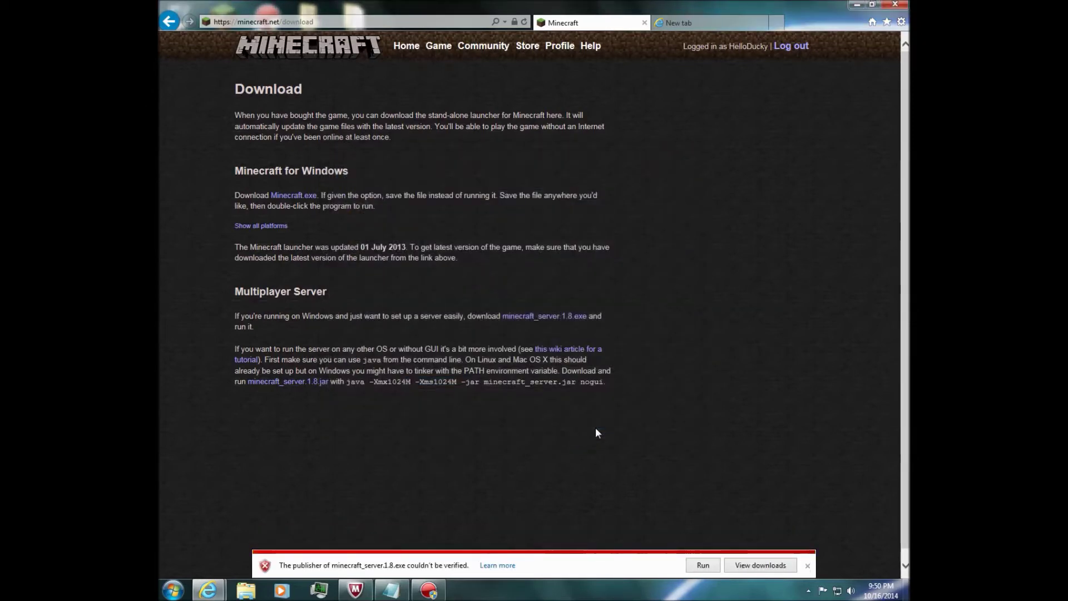
Run the downloaded server, shut it down with the stop command, and minimize the browser.
click(701, 565)
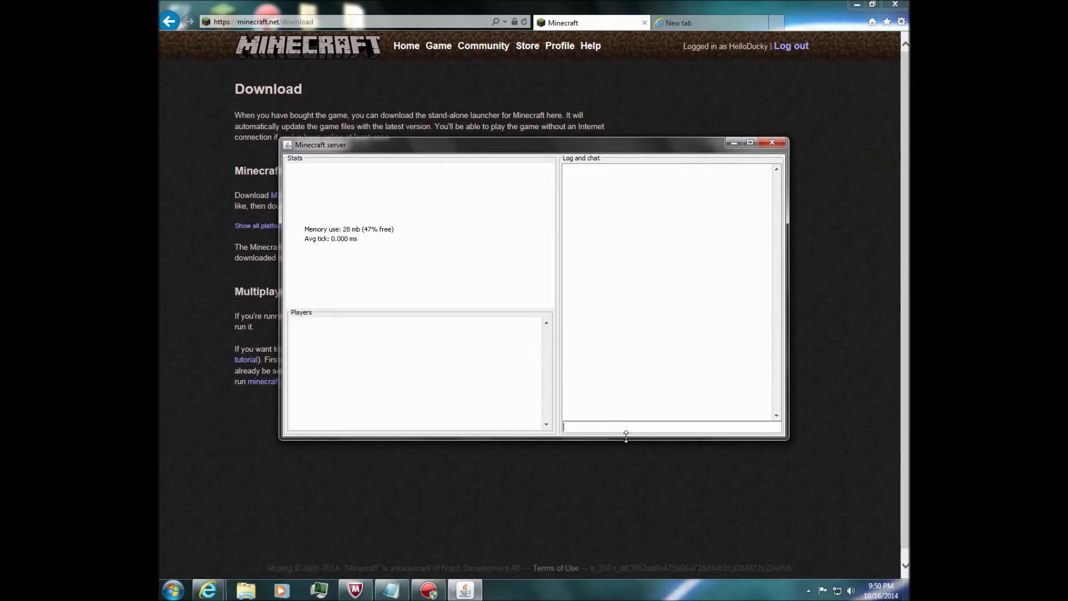
text(stop)
key(Return)
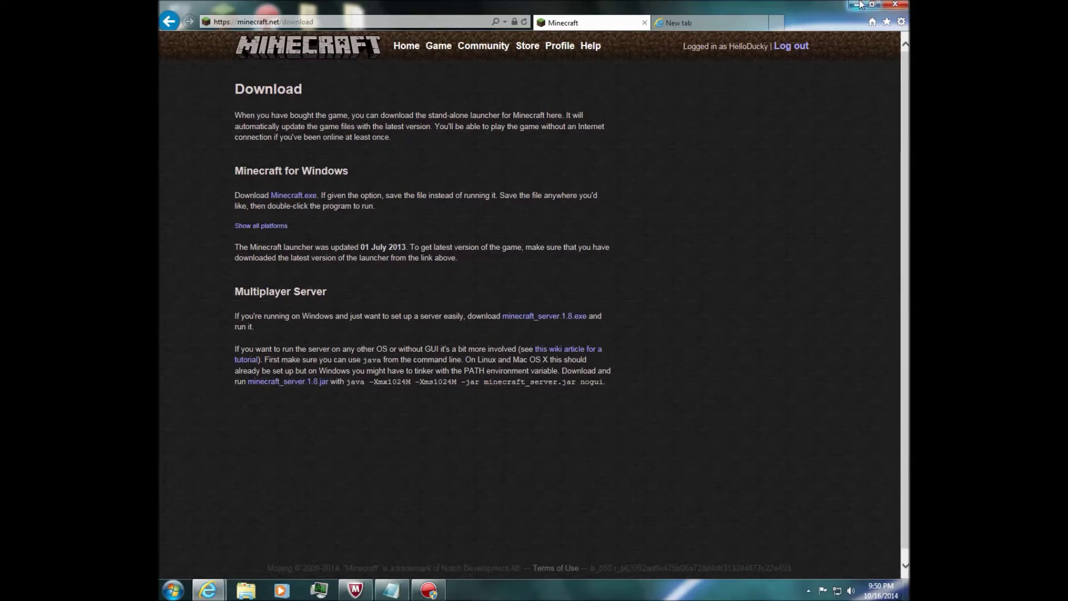
click(855, 4)
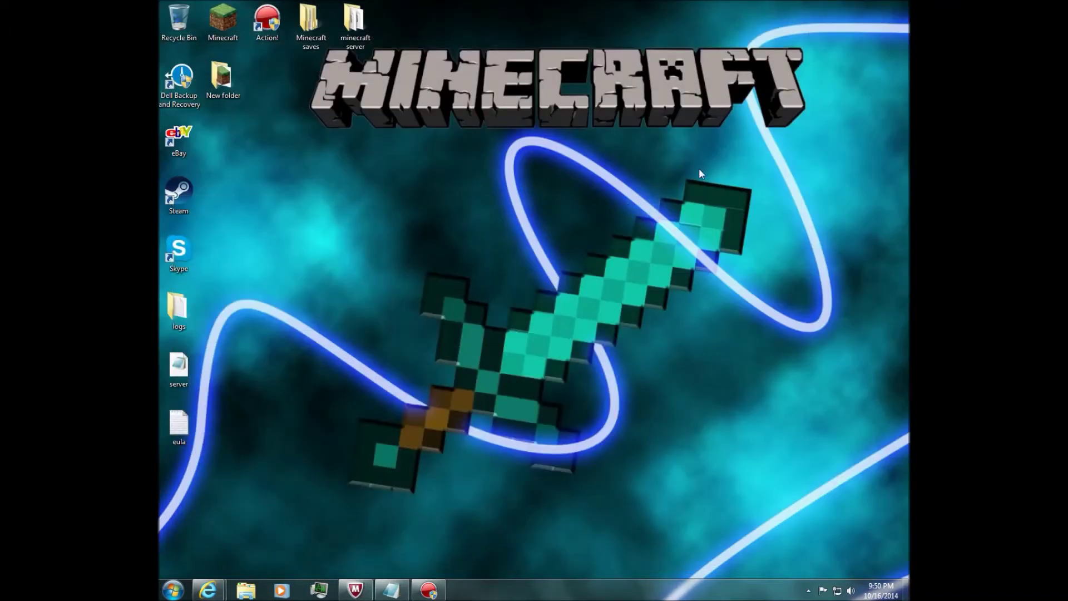
double_click(225, 84)
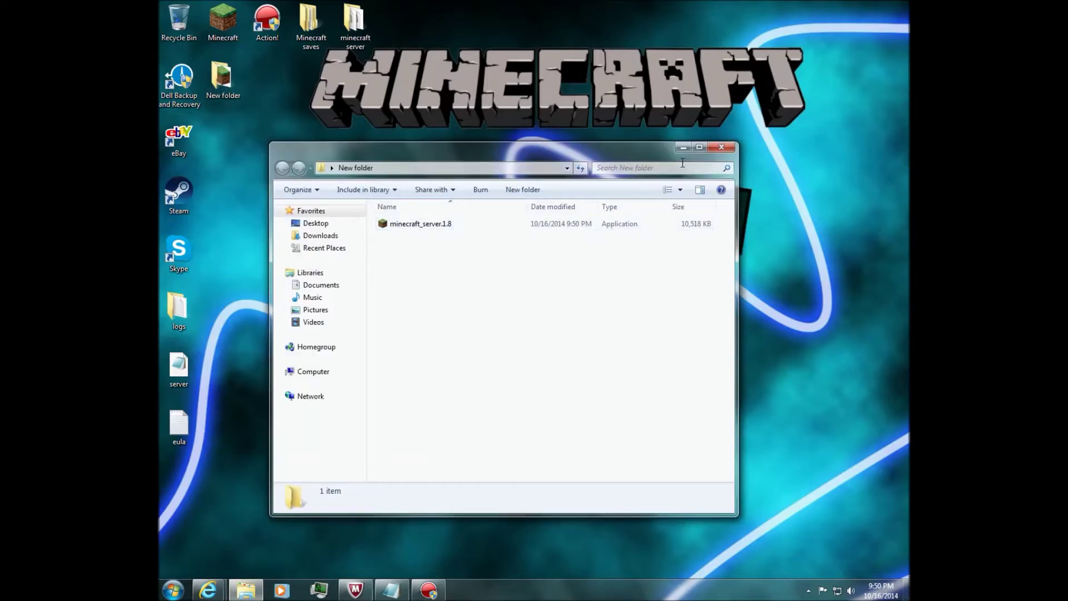
click(721, 147)
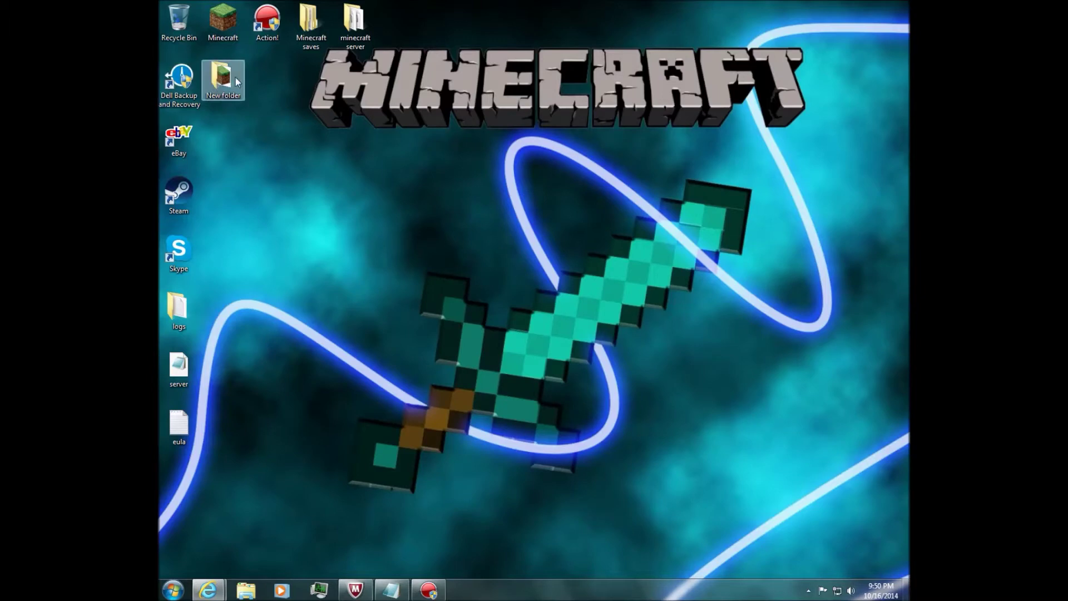
right_click(302, 73)
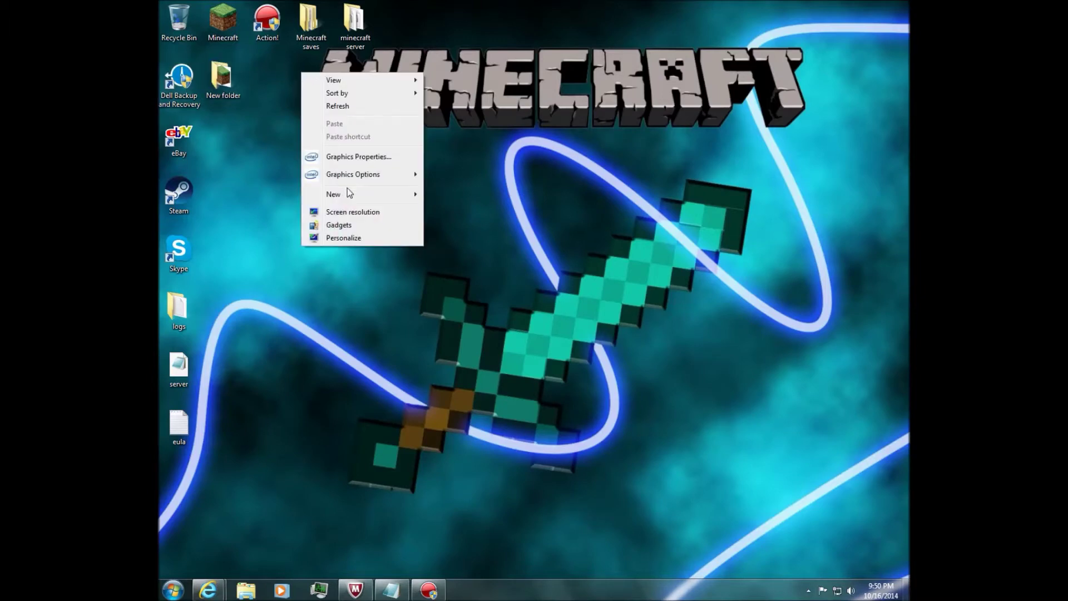
mouse_move(351, 191)
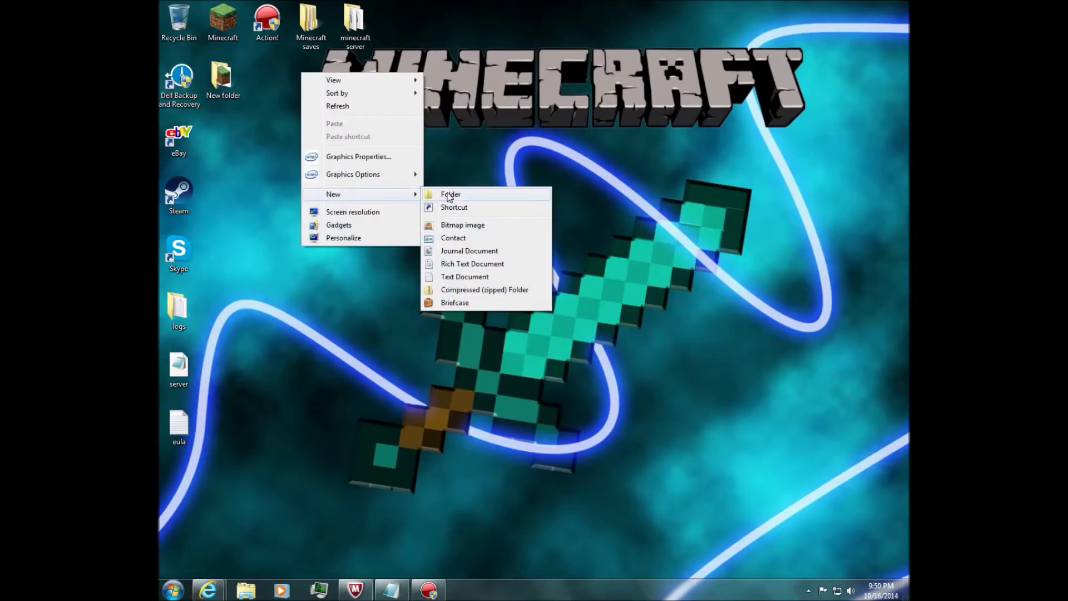
click(537, 109)
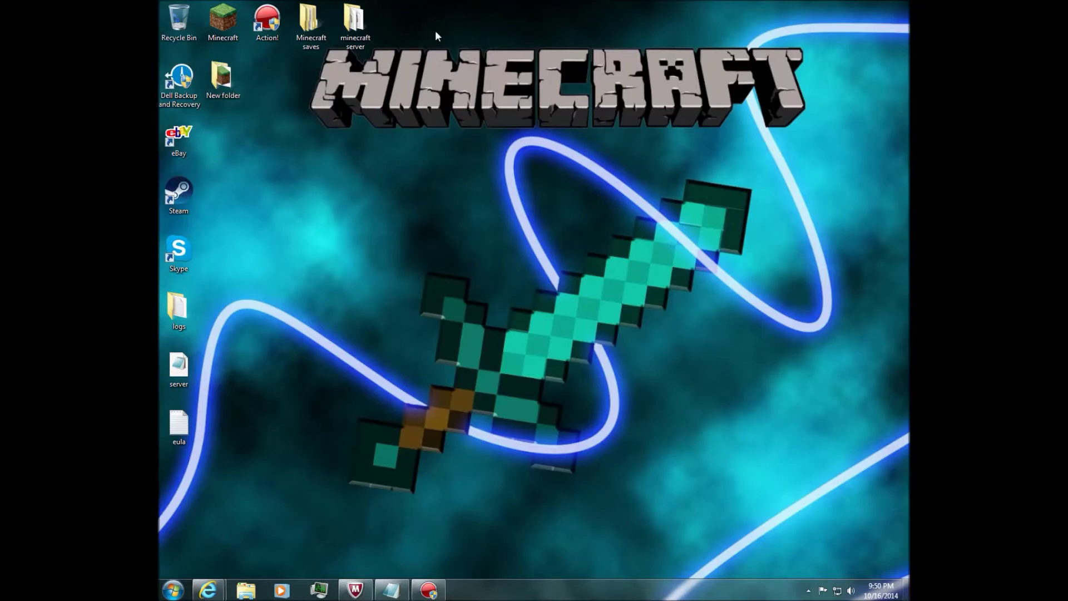
mouse_move(238, 75)
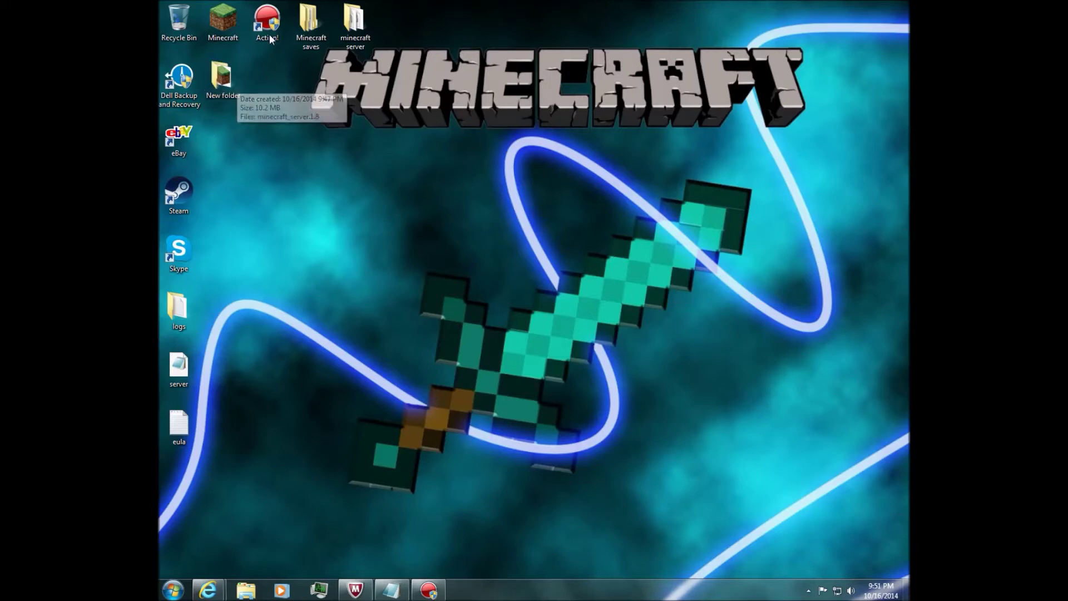
Launch minecraft_server.1.8 from New folder, allow it past the security warning, then enter stop.
double_click(228, 83)
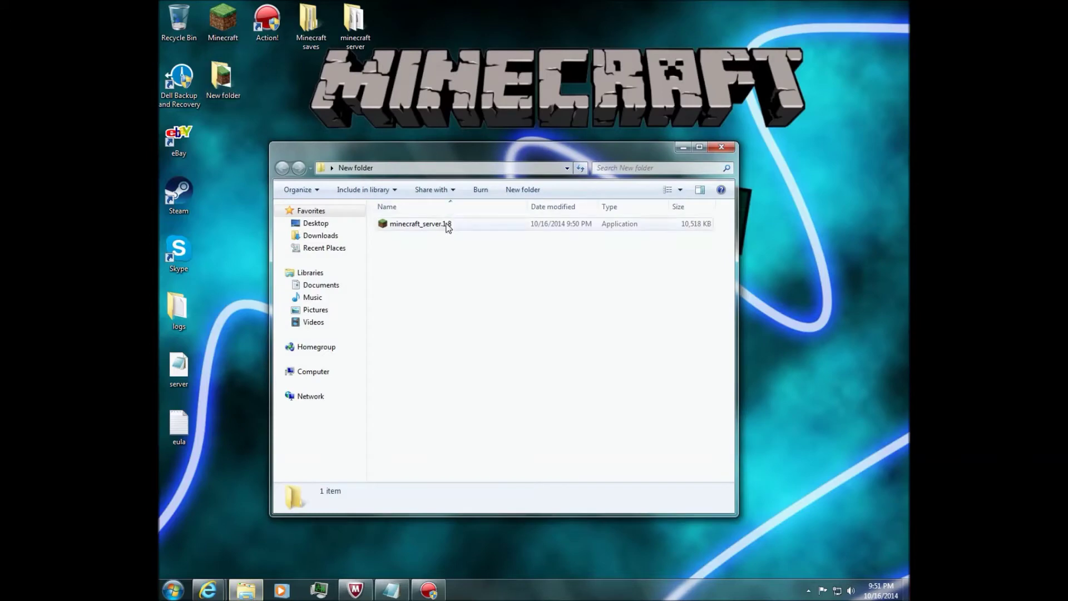
double_click(448, 227)
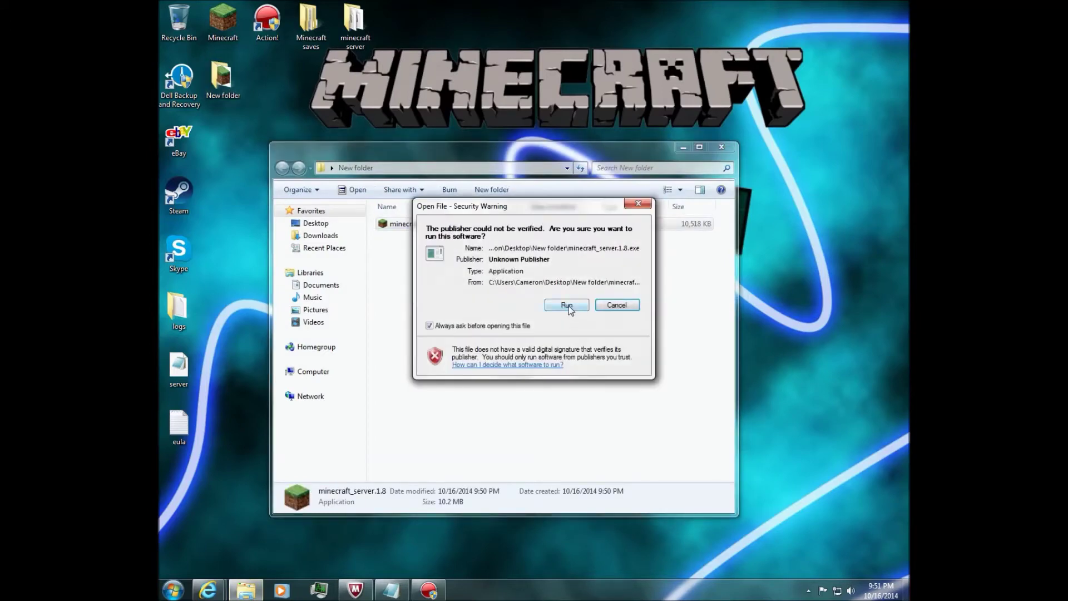
click(568, 306)
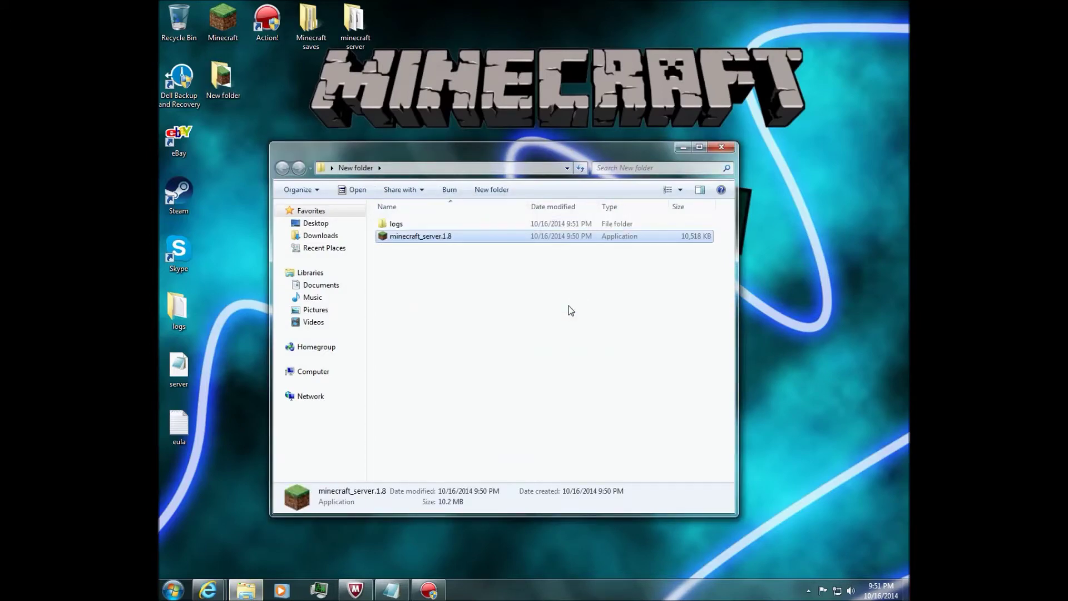
drag(607, 151, 533, 348)
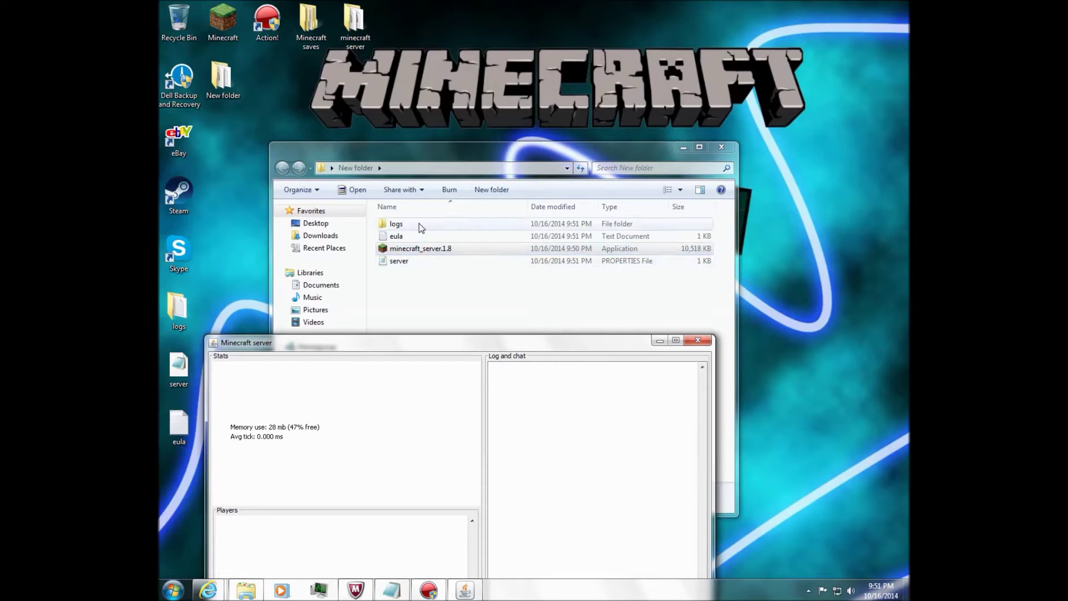
drag(502, 342, 529, 344)
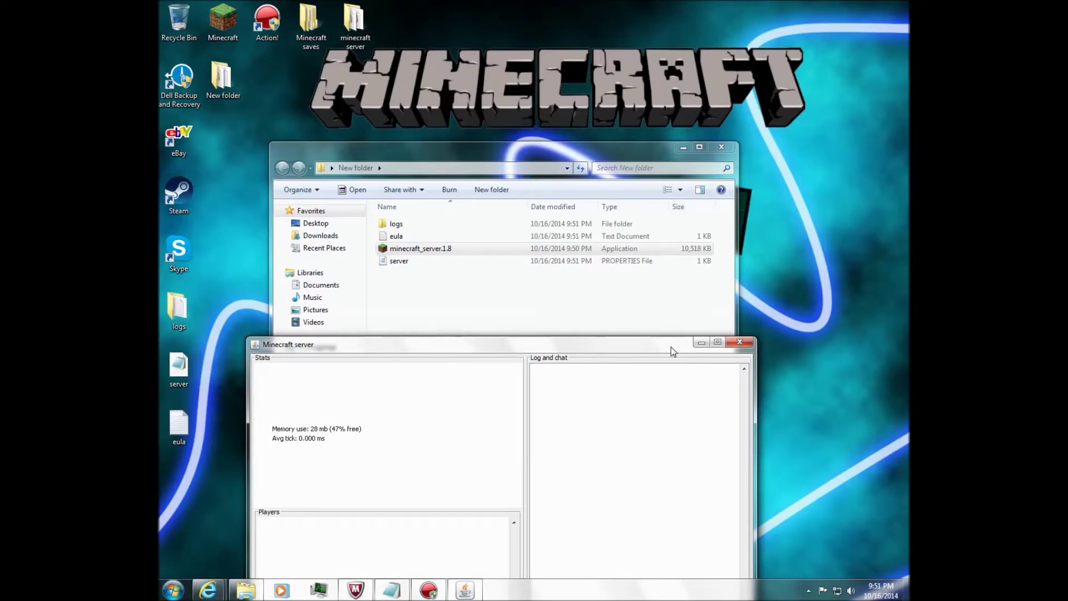
drag(673, 346, 687, 220)
text(stop)
key(Return)
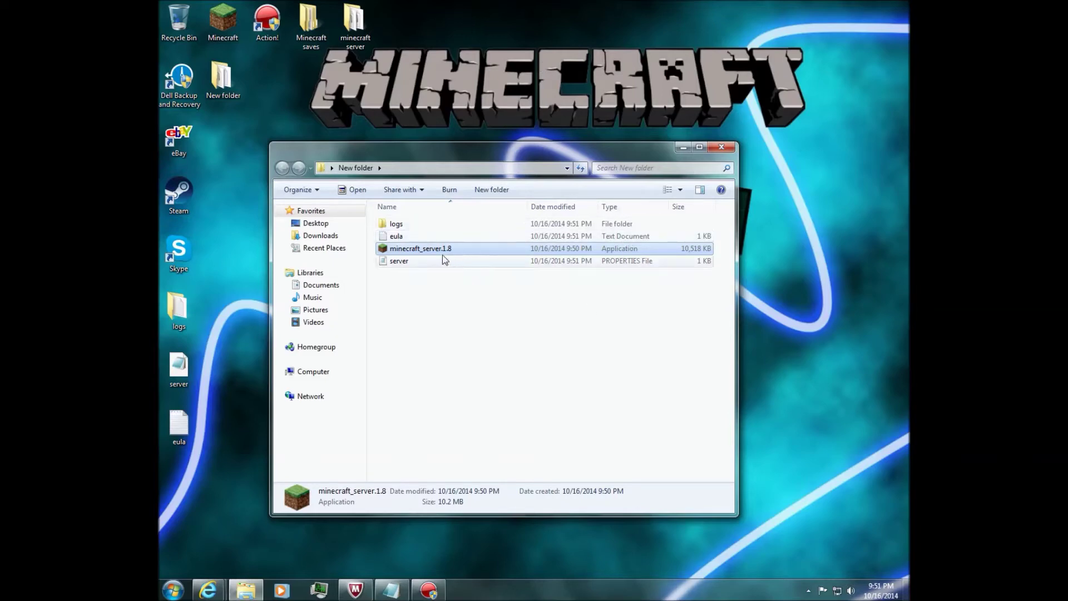
Change eula=false to eula=true in the eula file, save it and close Notepad.
double_click(392, 238)
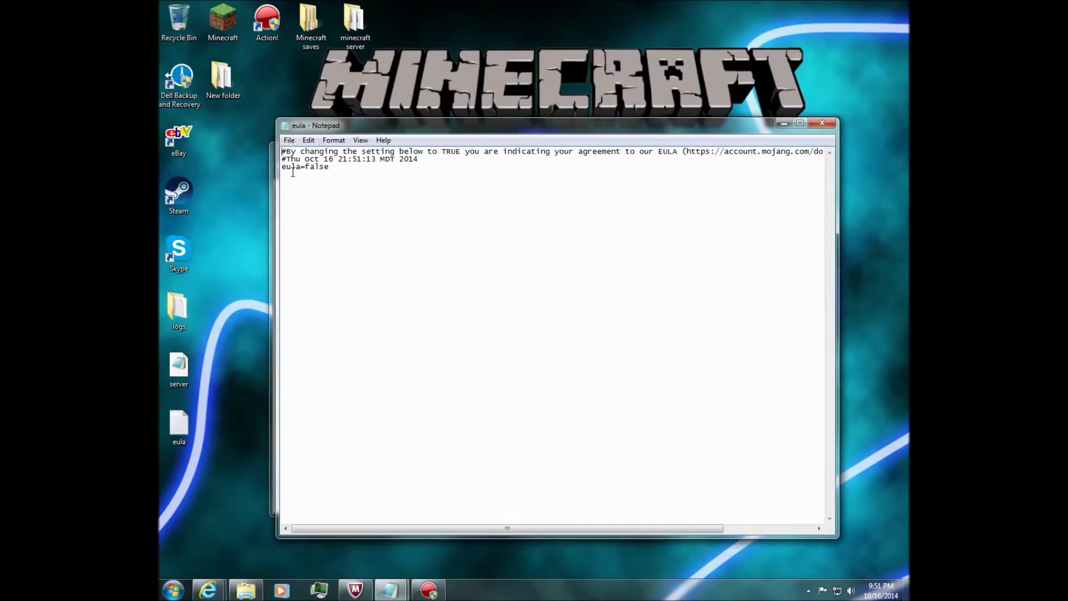
click(332, 169)
key(BackSpace)
key(BackSpace)
key(BackSpace)
key(BackSpace)
key(BackSpace)
text(true)
click(288, 142)
click(315, 179)
click(822, 123)
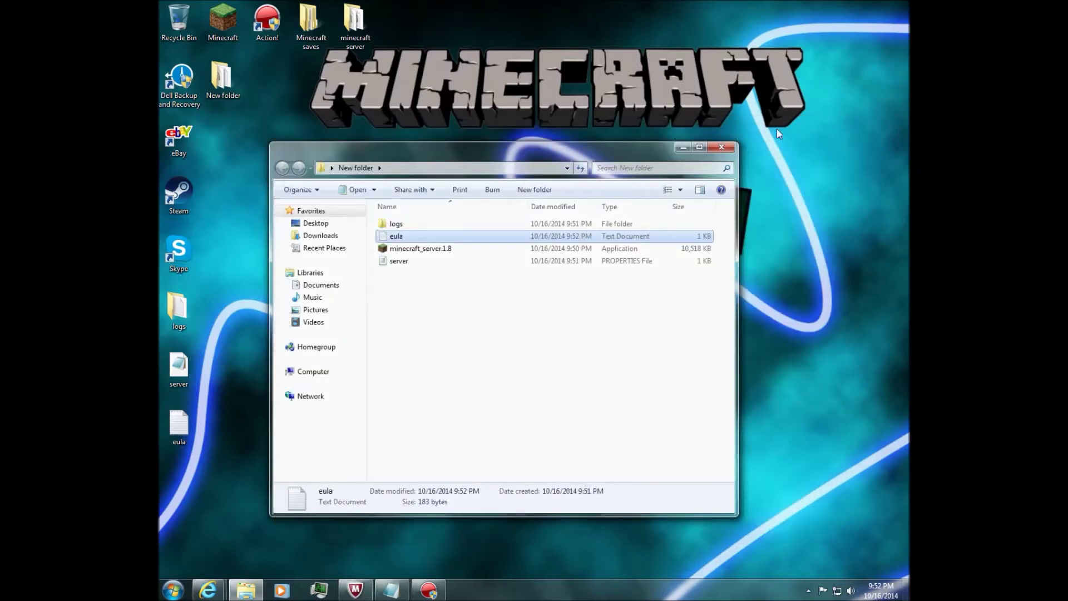
Launch minecraft_server.1.8 again, allow it to run, then minimize the server window.
double_click(419, 248)
click(566, 305)
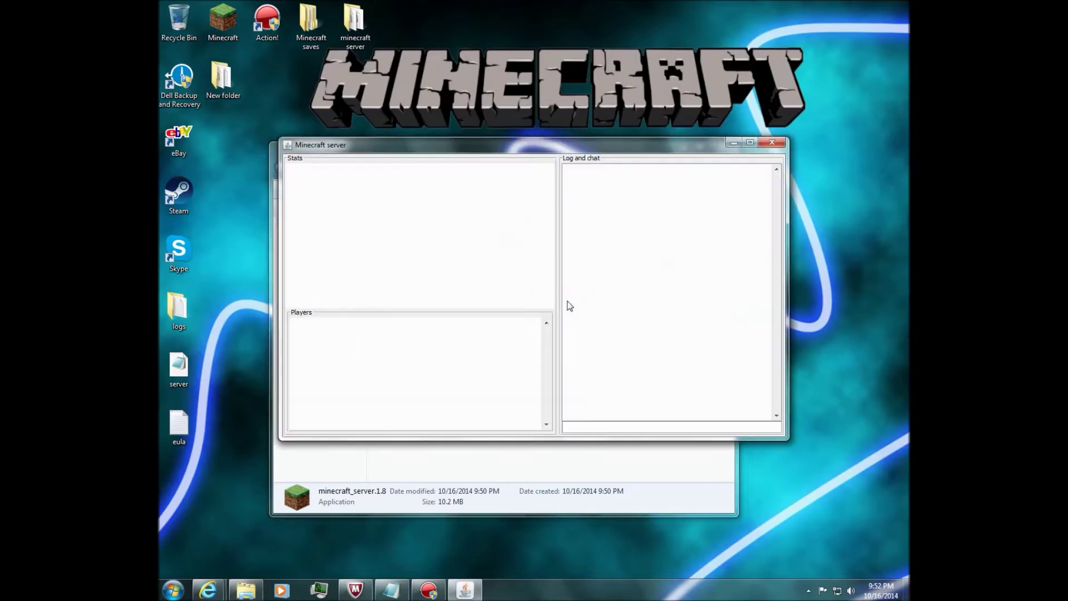
drag(702, 151, 675, 450)
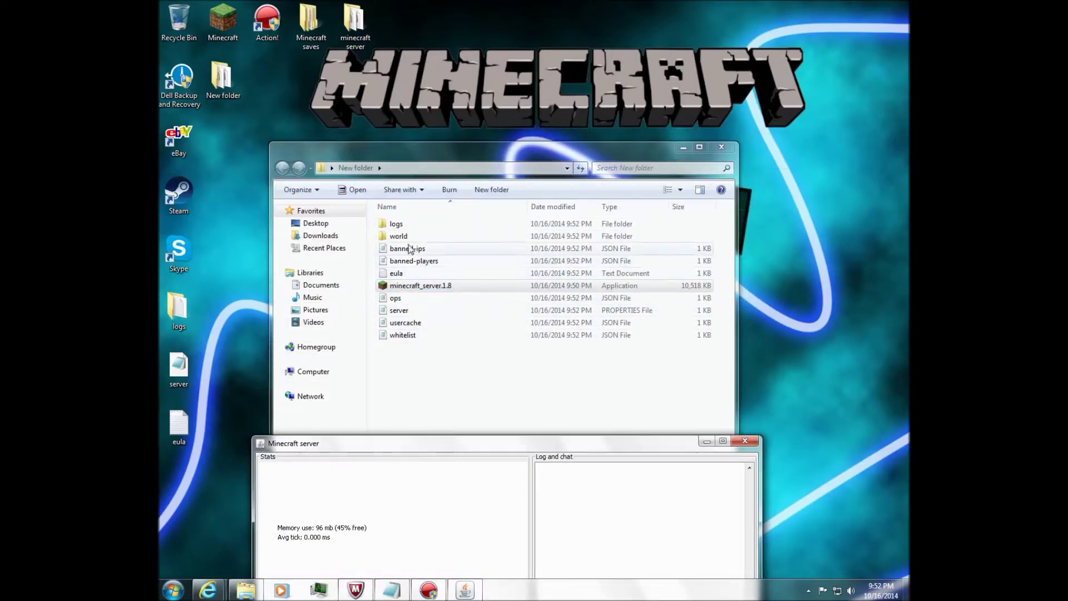
drag(492, 449, 500, 154)
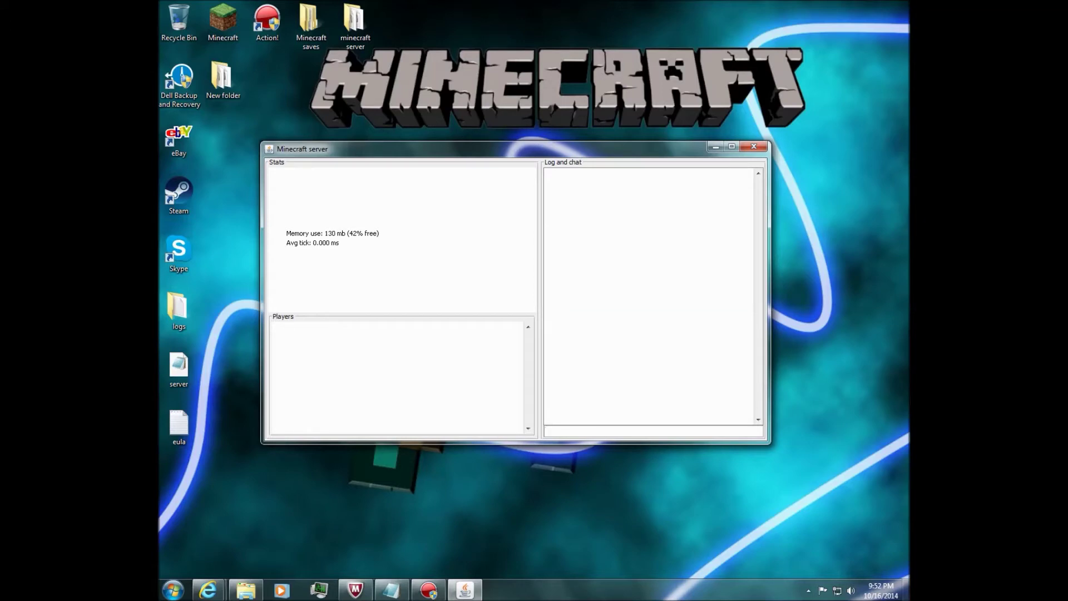
key(Return)
drag(359, 152, 316, 182)
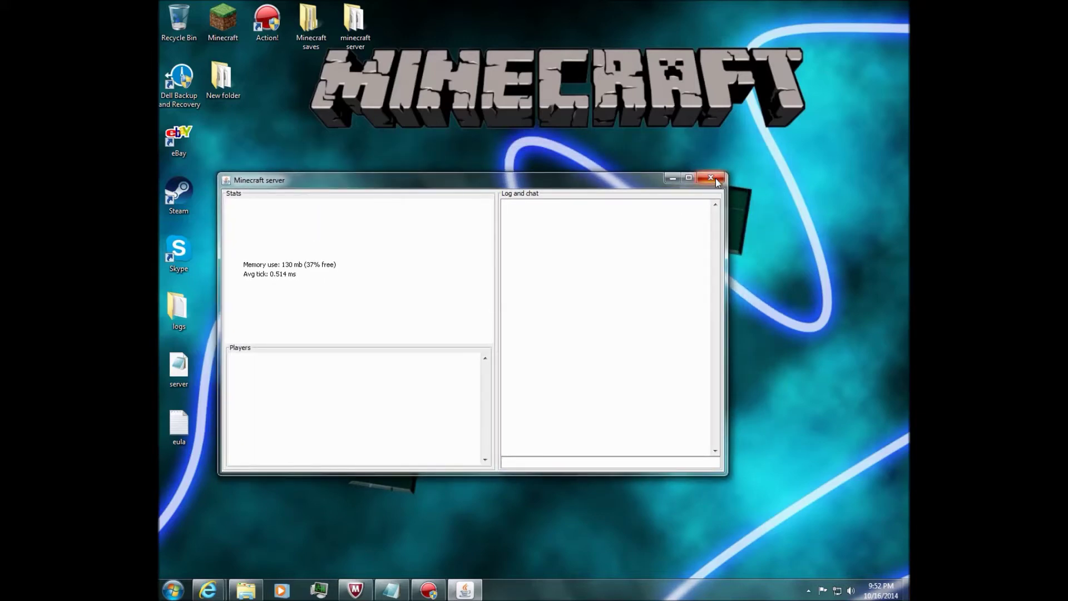
click(673, 178)
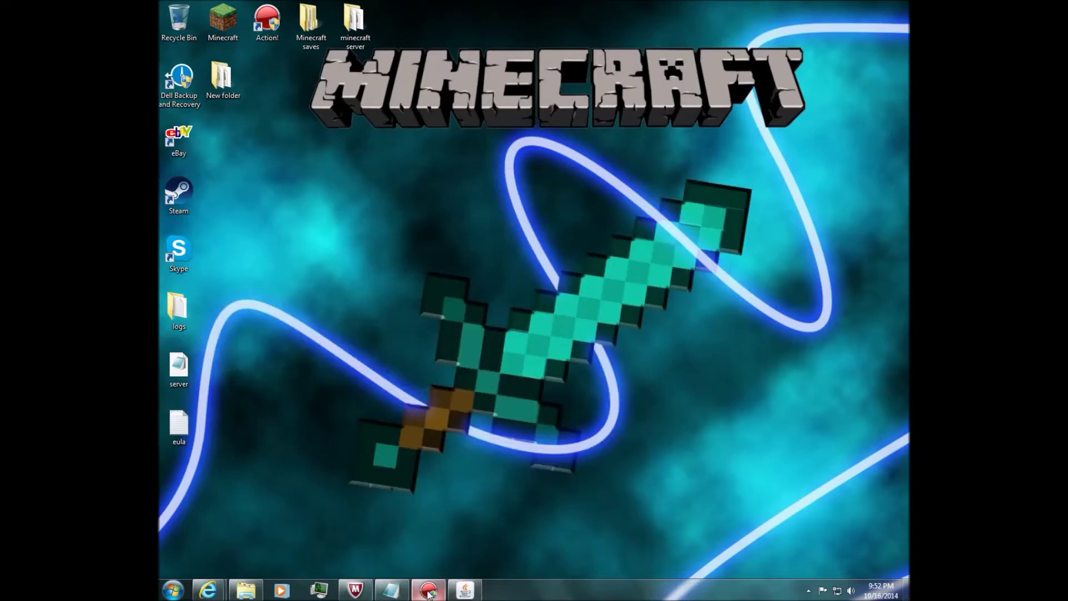
mouse_move(429, 590)
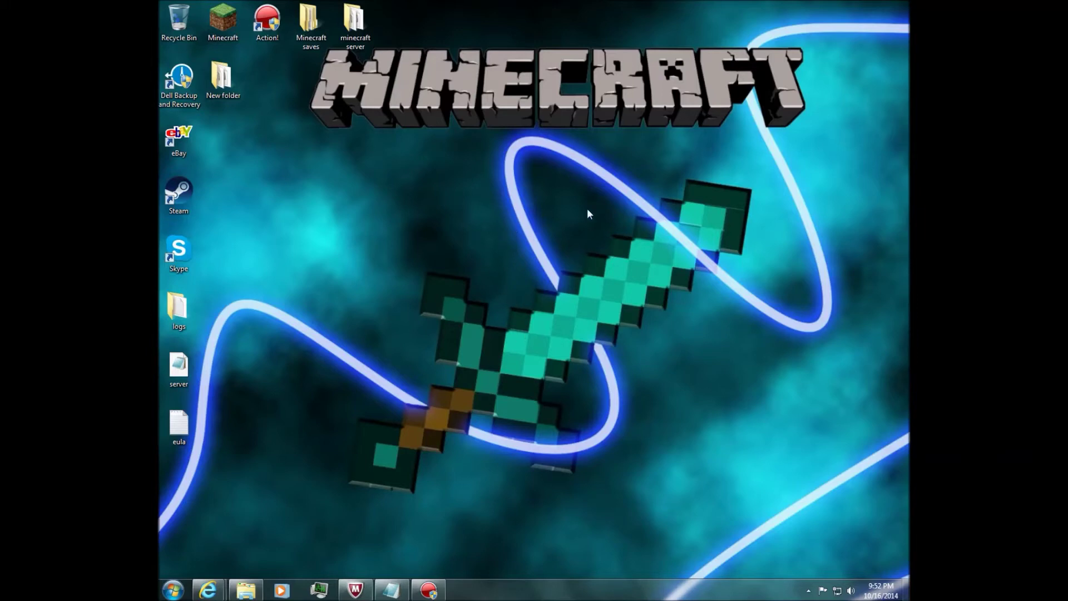
click(168, 590)
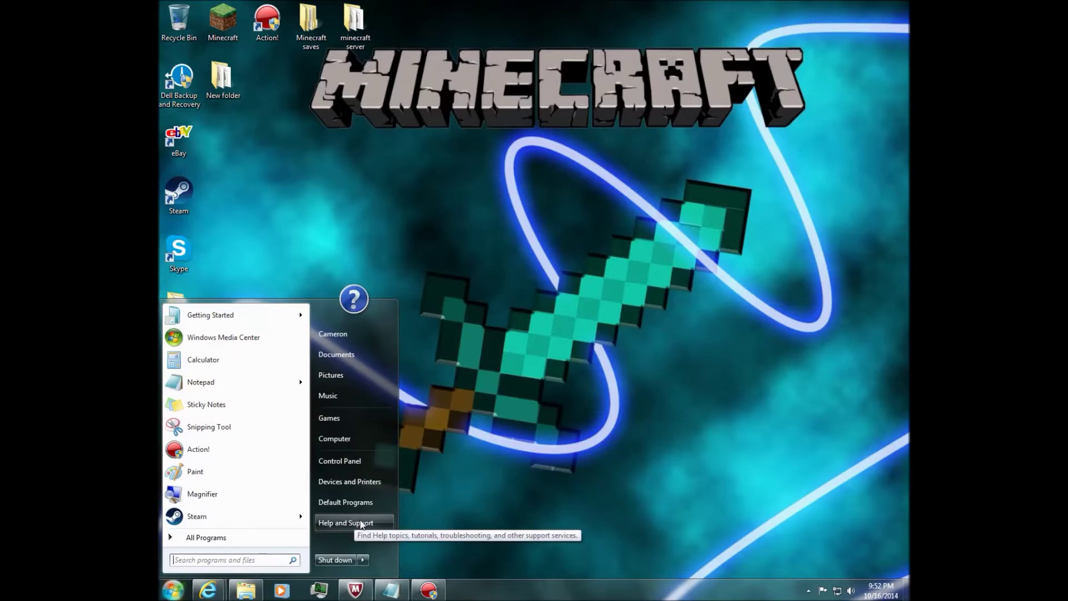
text(cmd)
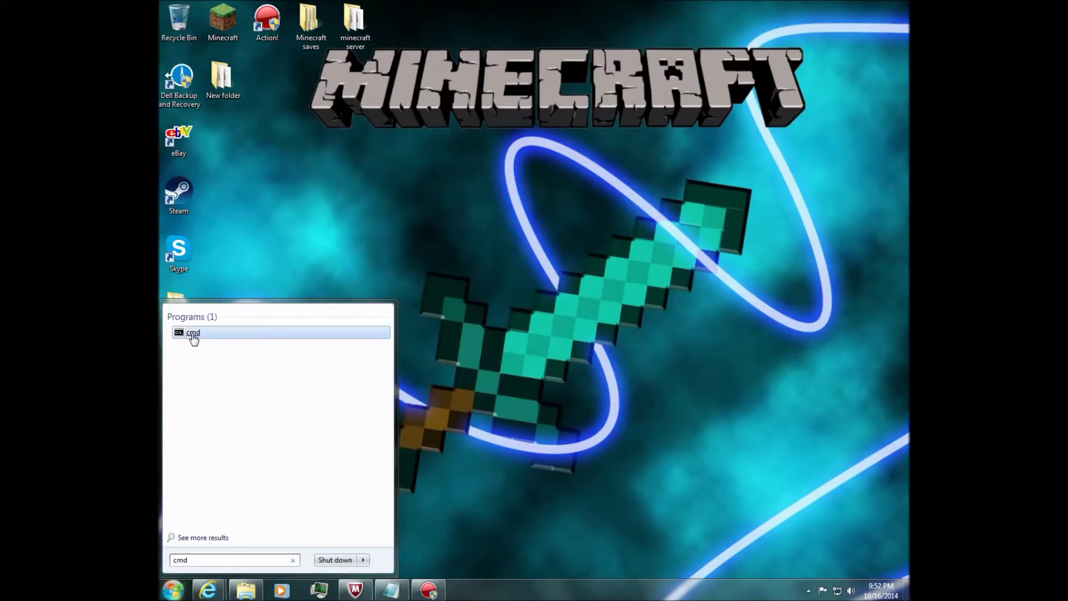
click(526, 359)
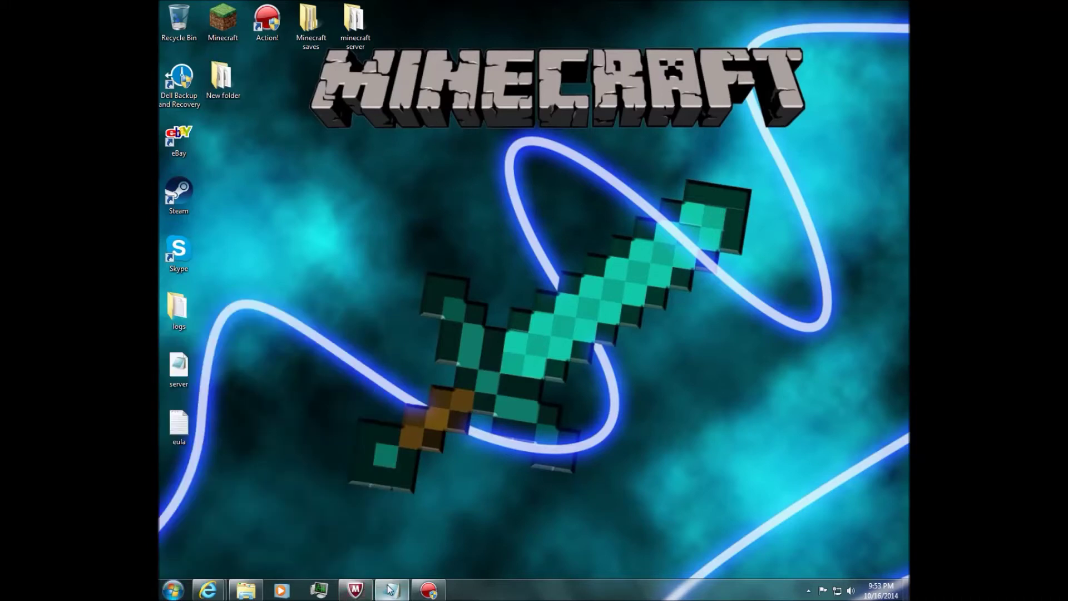
mouse_move(388, 596)
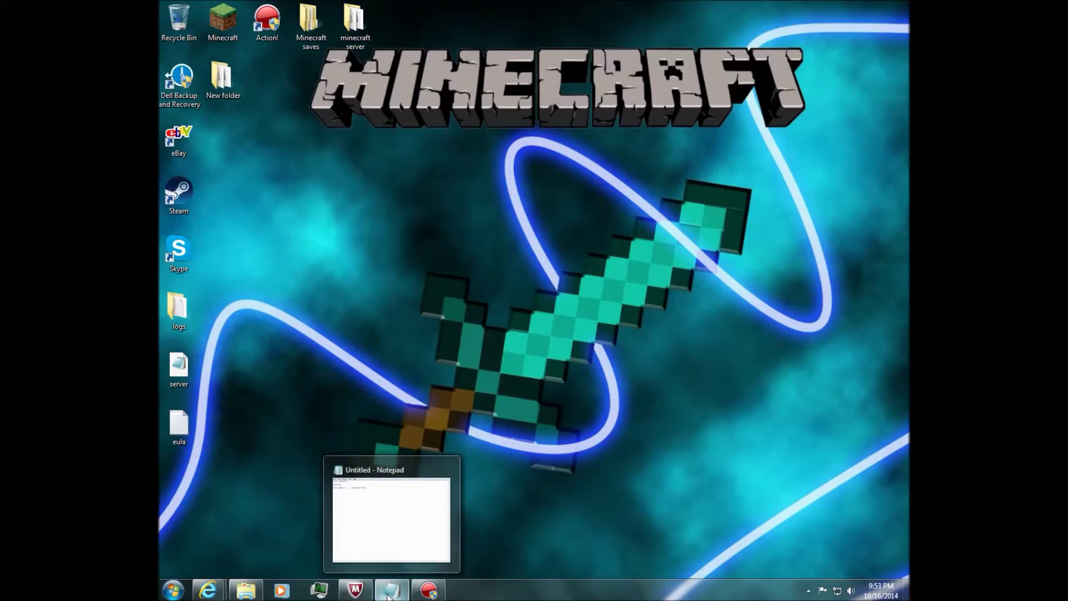
click(388, 596)
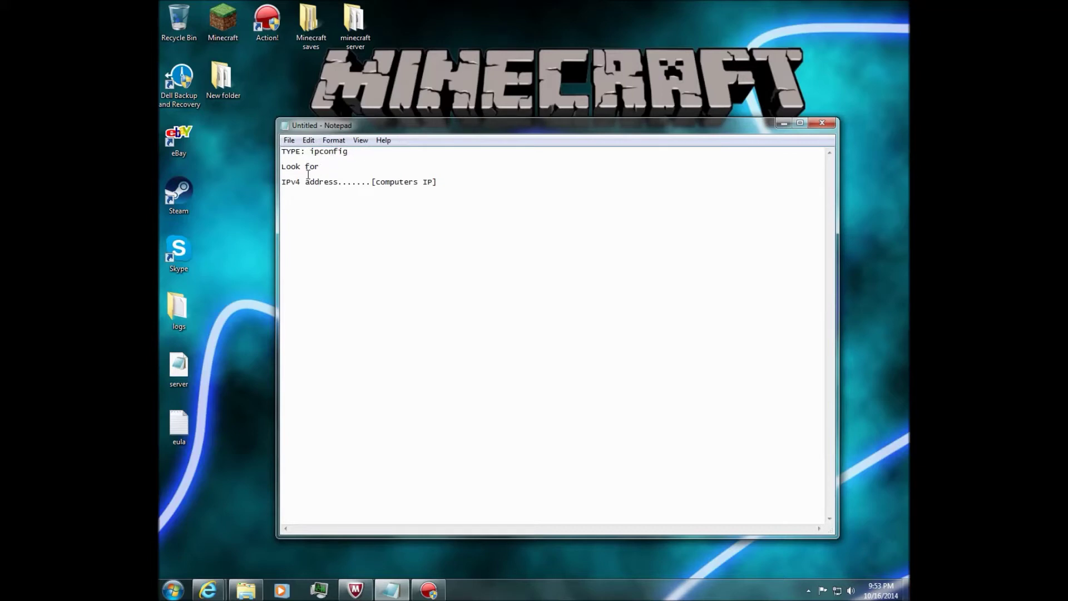
drag(281, 183, 441, 186)
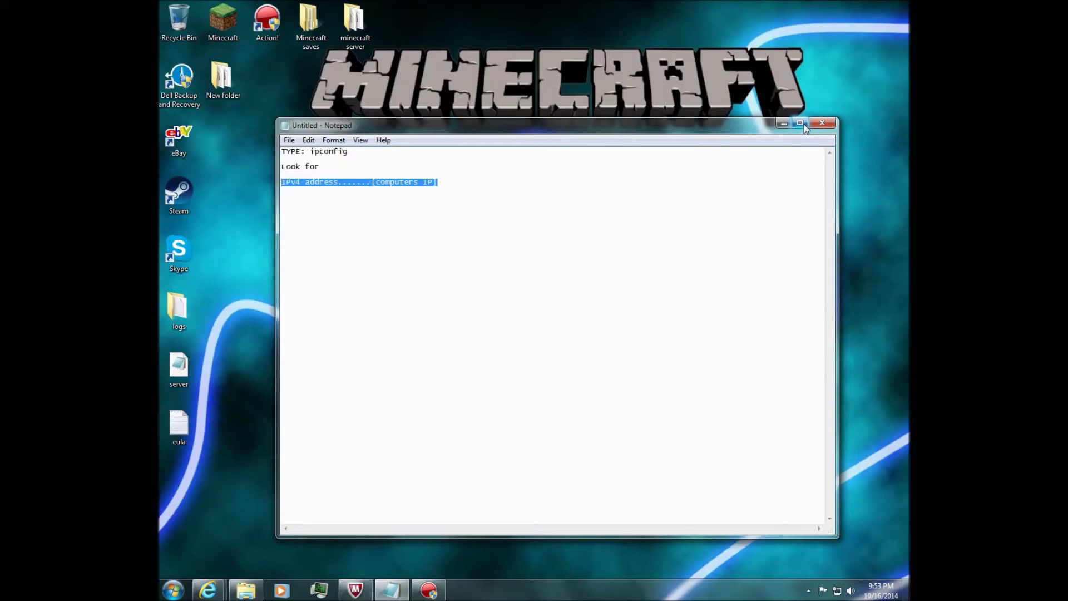
click(439, 231)
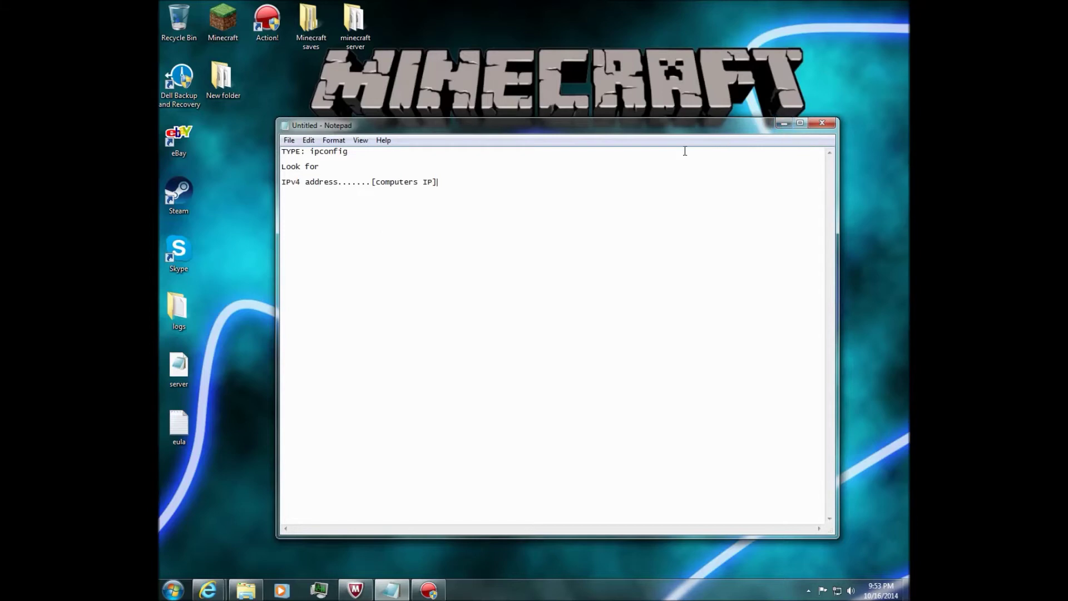
click(783, 124)
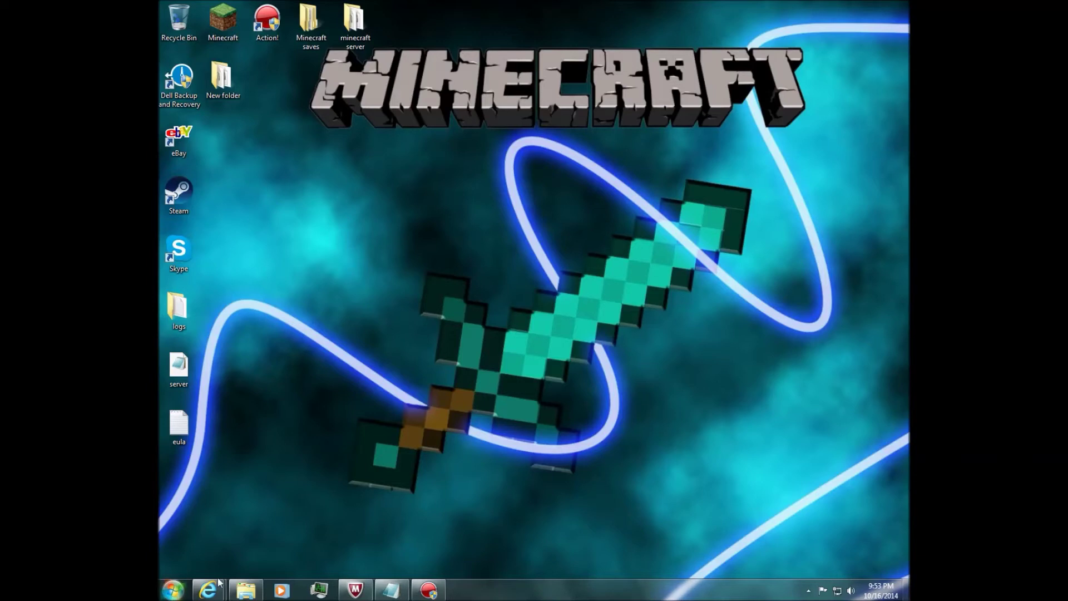
Enter the router address 192.168.1.1/ in the new Internet Explorer tab's address bar.
mouse_move(209, 595)
click(356, 519)
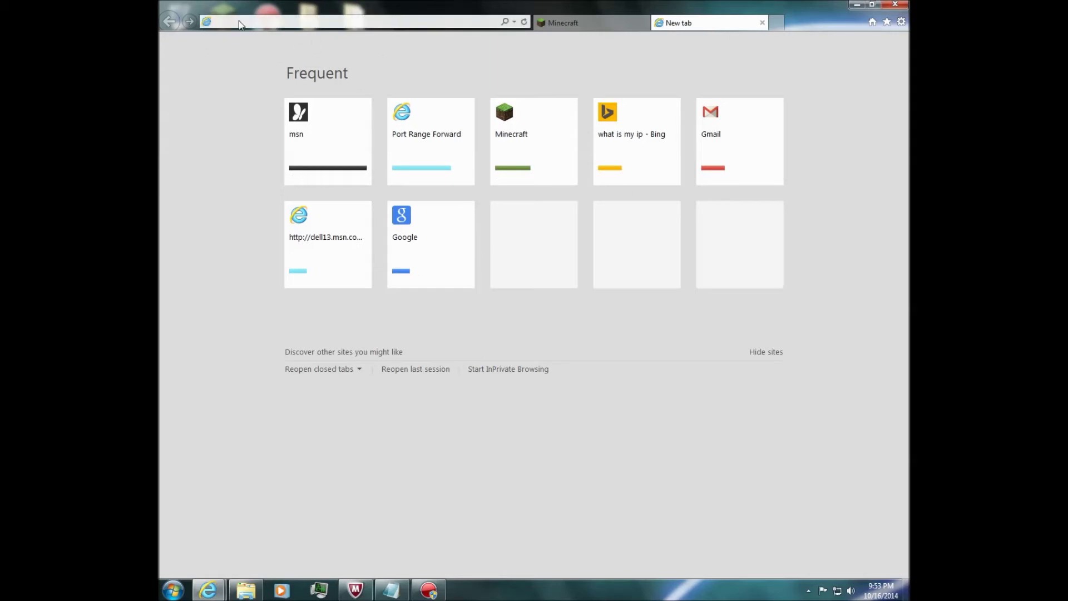
click(275, 23)
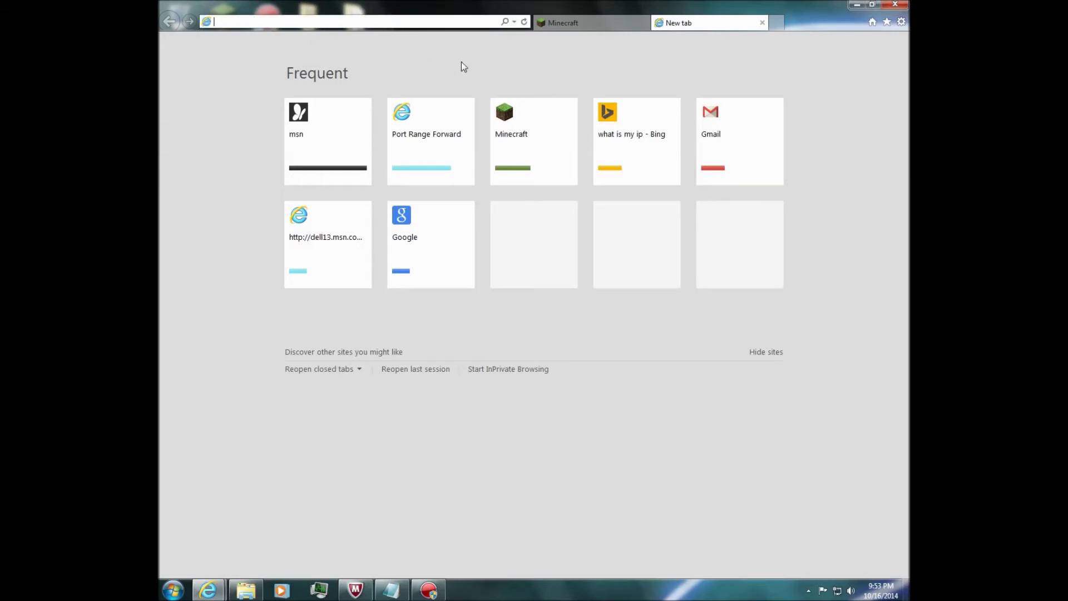
text(192)
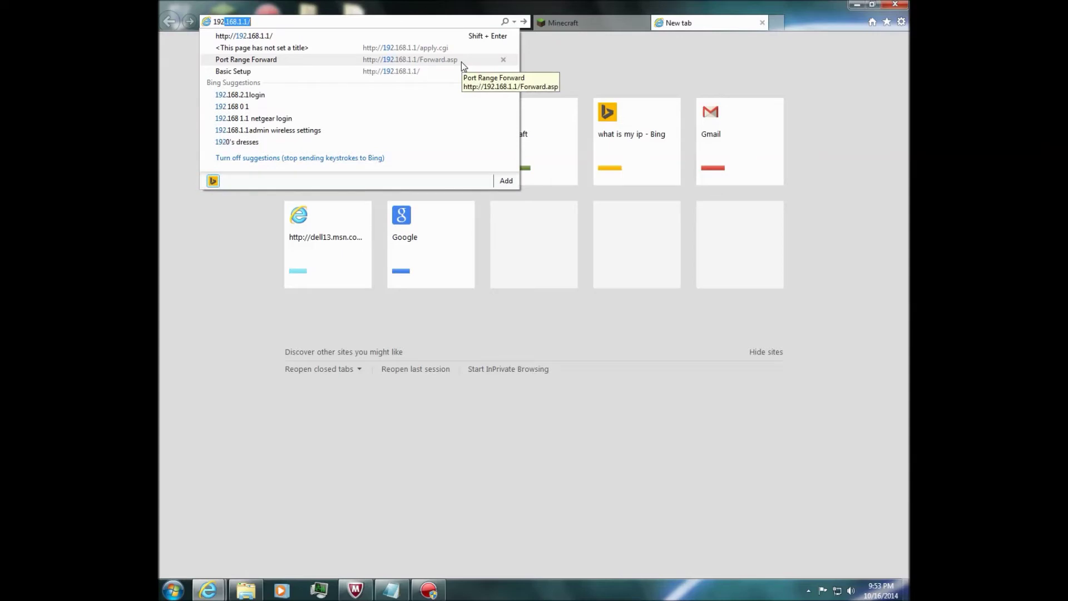
text(.)
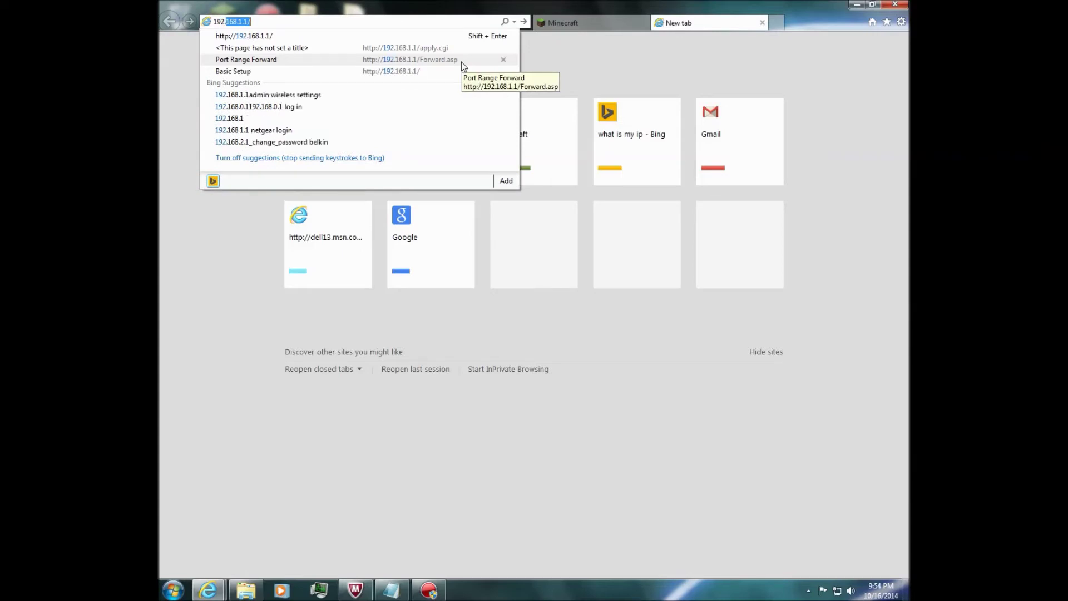
text(168.1.1)
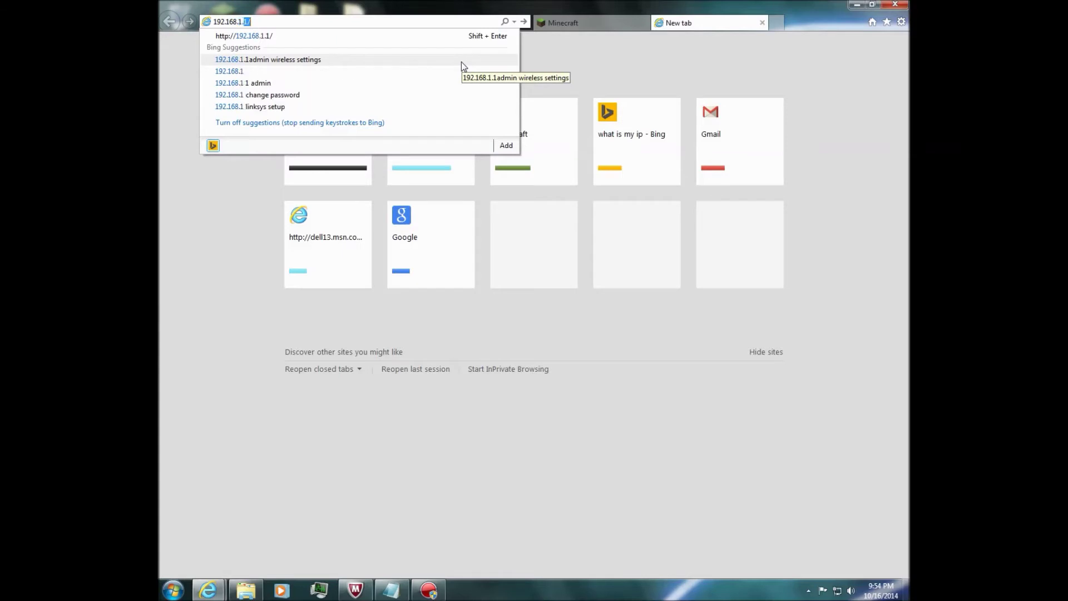
key(Escape)
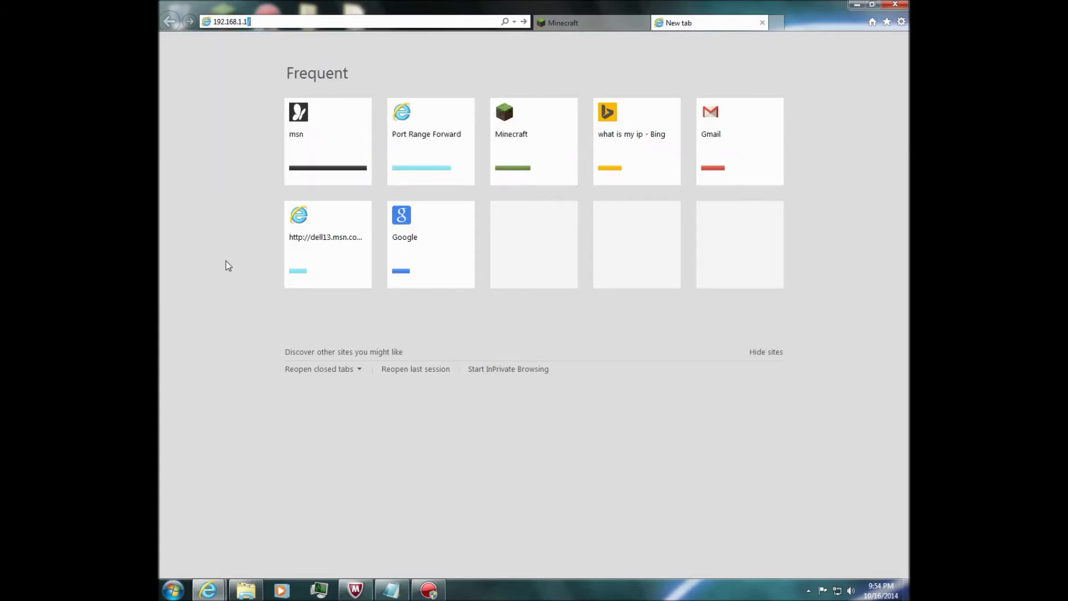
text(/)
Load 192.168.1.1 and sign in with the router's user name and password.
key(Return)
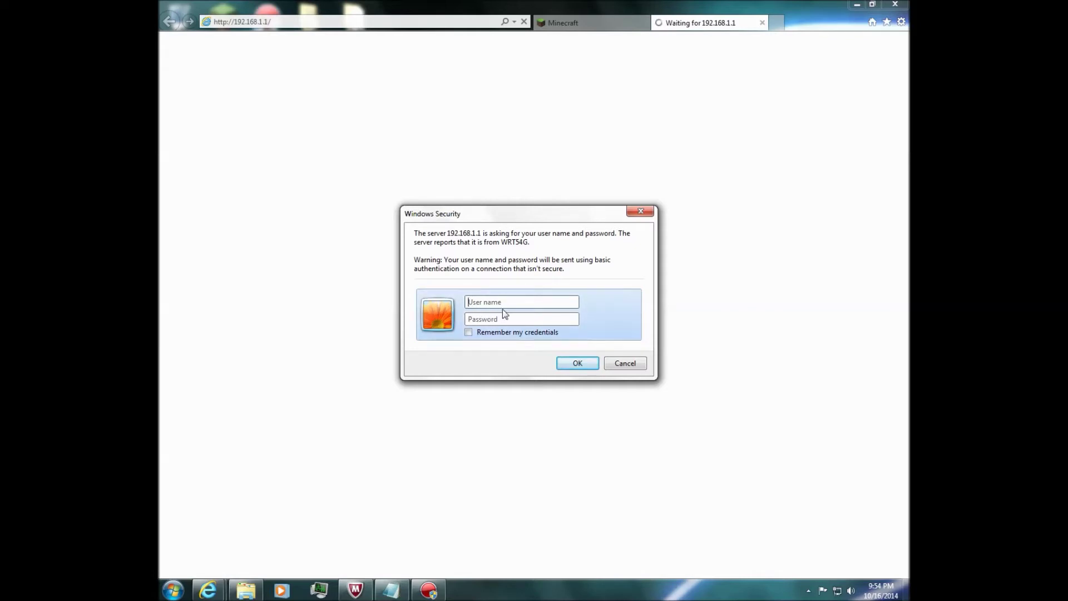
text(admin)
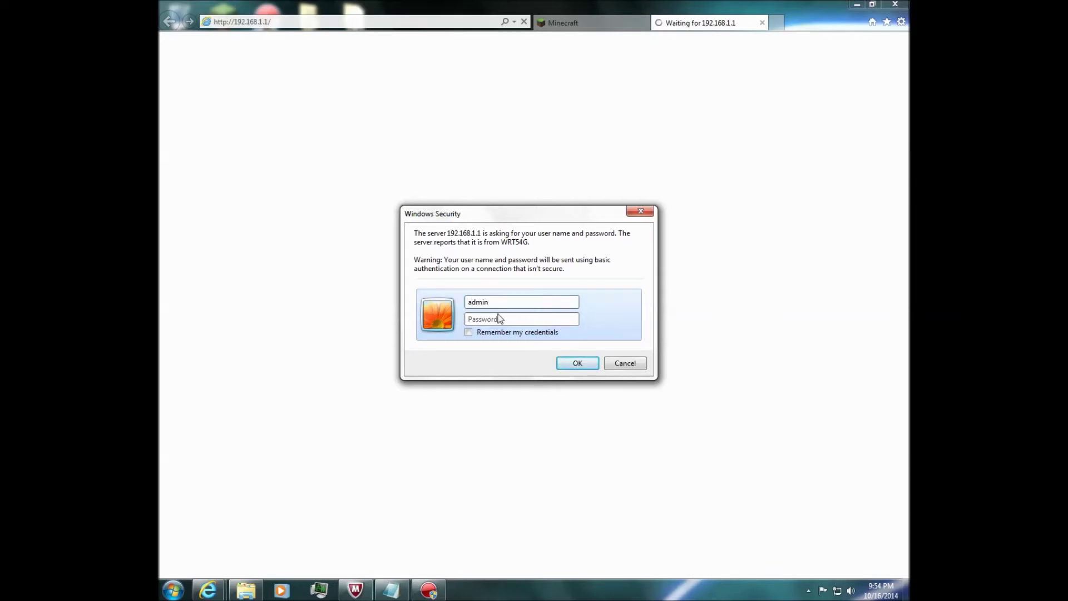
click(502, 315)
text(ad)
click(578, 363)
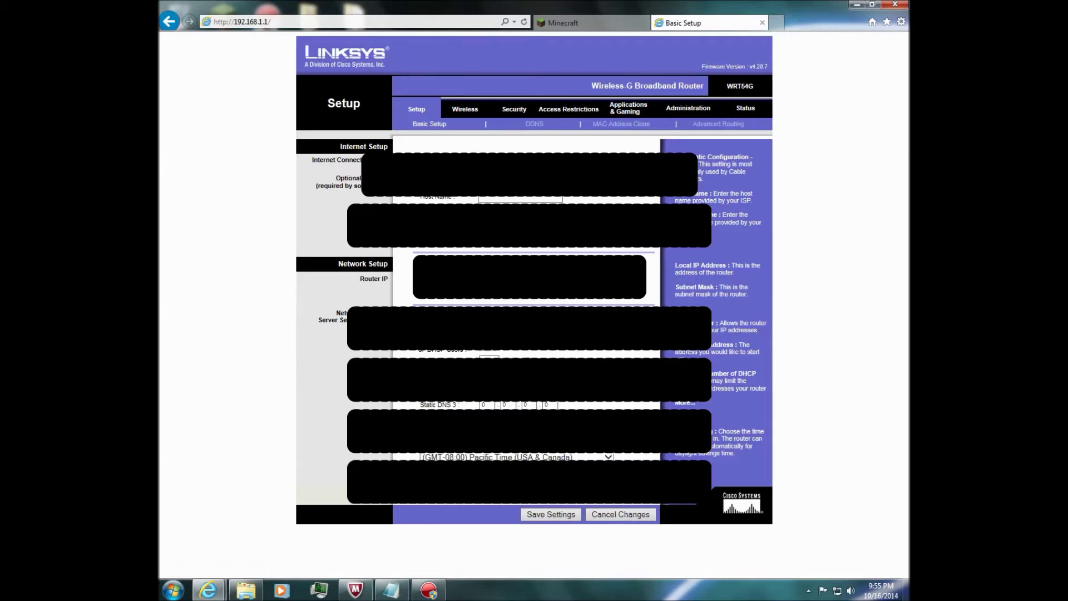
Go to the Applications & Gaming section to show the Port Range Forward page.
click(624, 109)
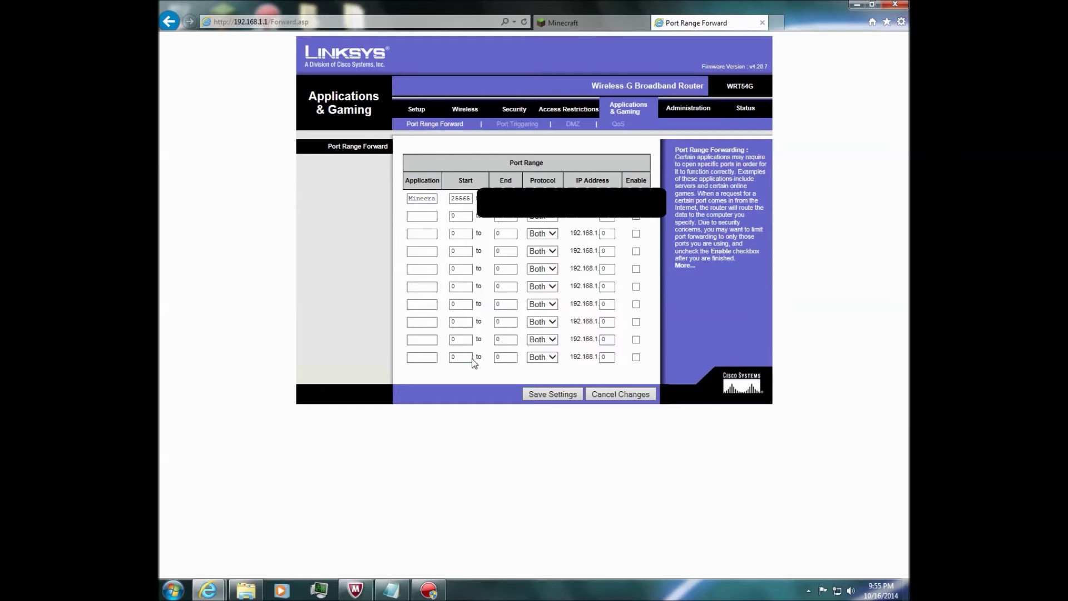
Check that row 1's Minecraft start and end ports both read 25565.
double_click(452, 202)
click(466, 198)
double_click(466, 198)
click(495, 165)
click(454, 201)
key(Tab)
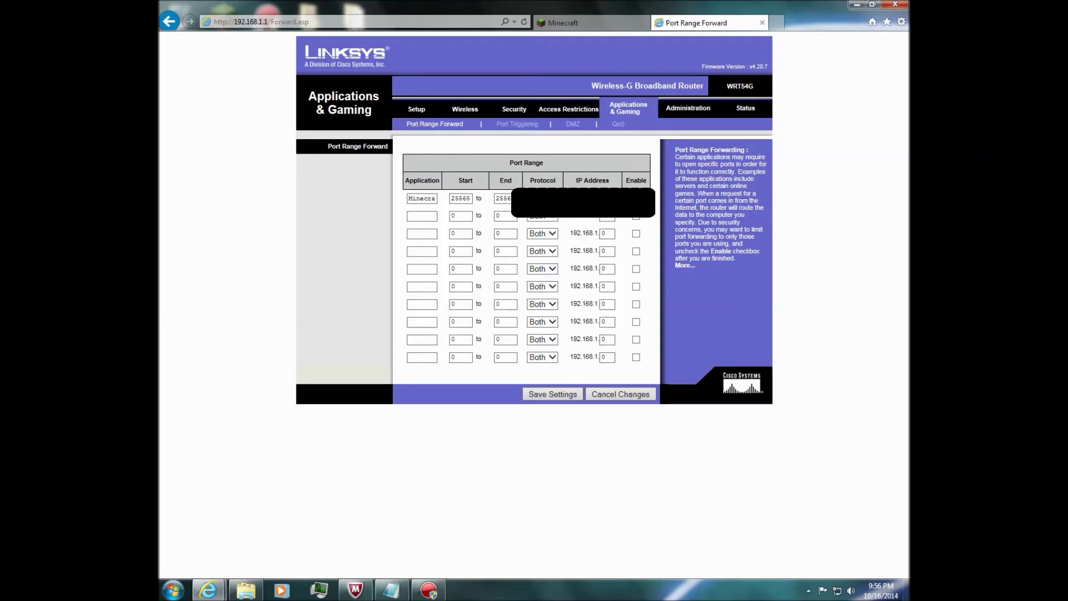
Save the port forwarding settings, continue back to Port Range Forward, and select the address bar.
click(546, 396)
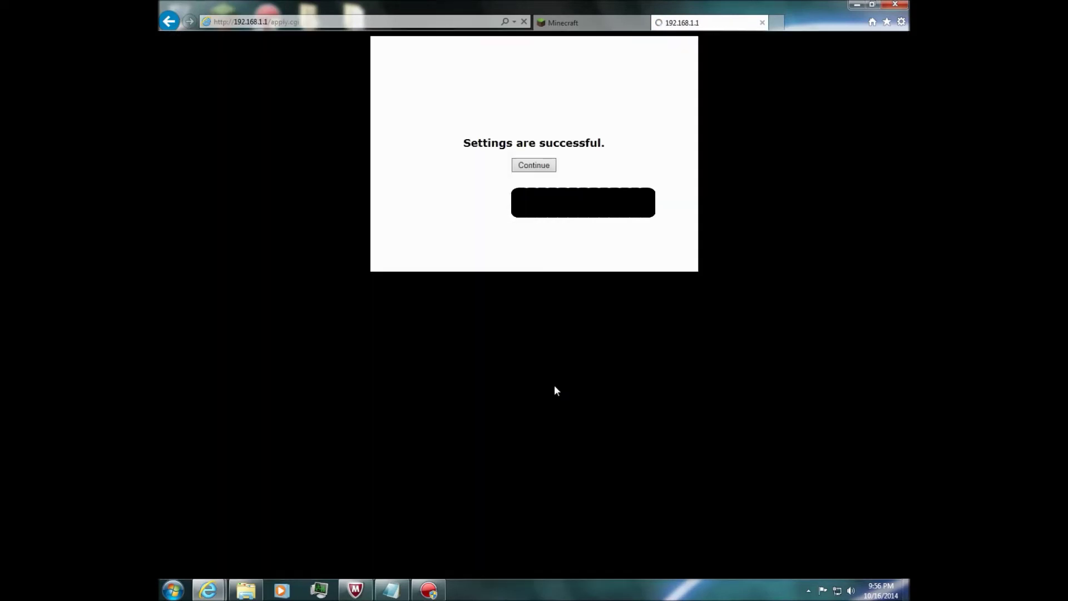
click(531, 165)
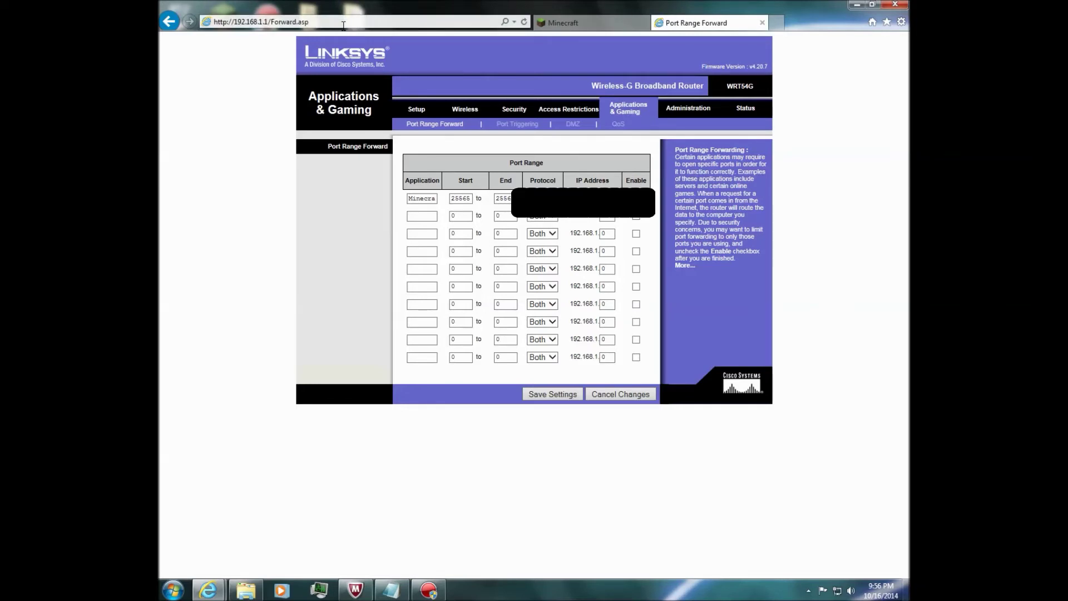
click(451, 23)
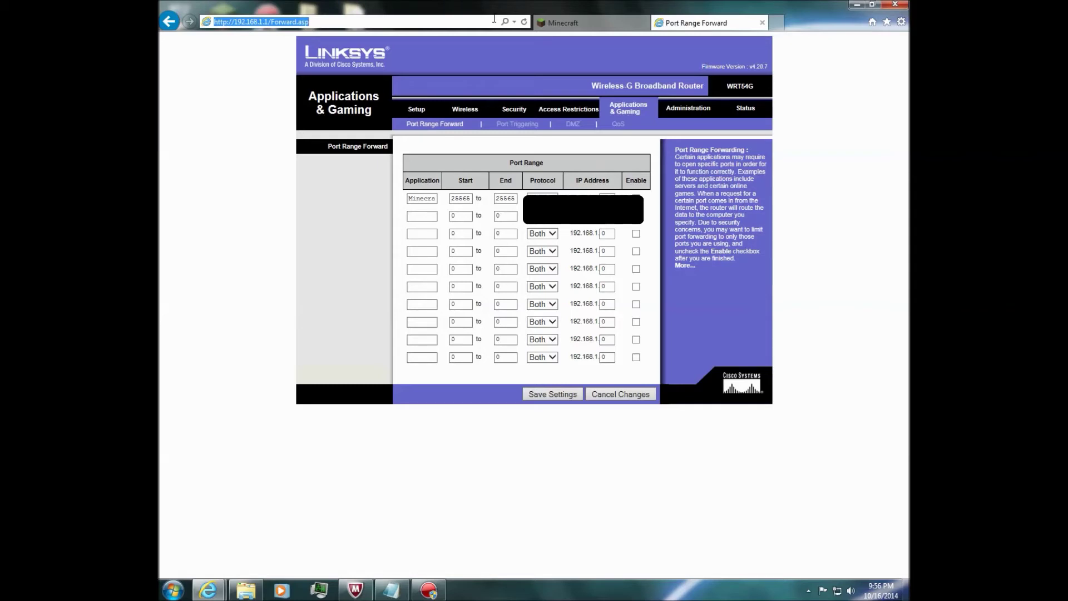
Search Bing for 'what is my ip', then minimize Internet Explorer.
text(what is my ip)
key(Return)
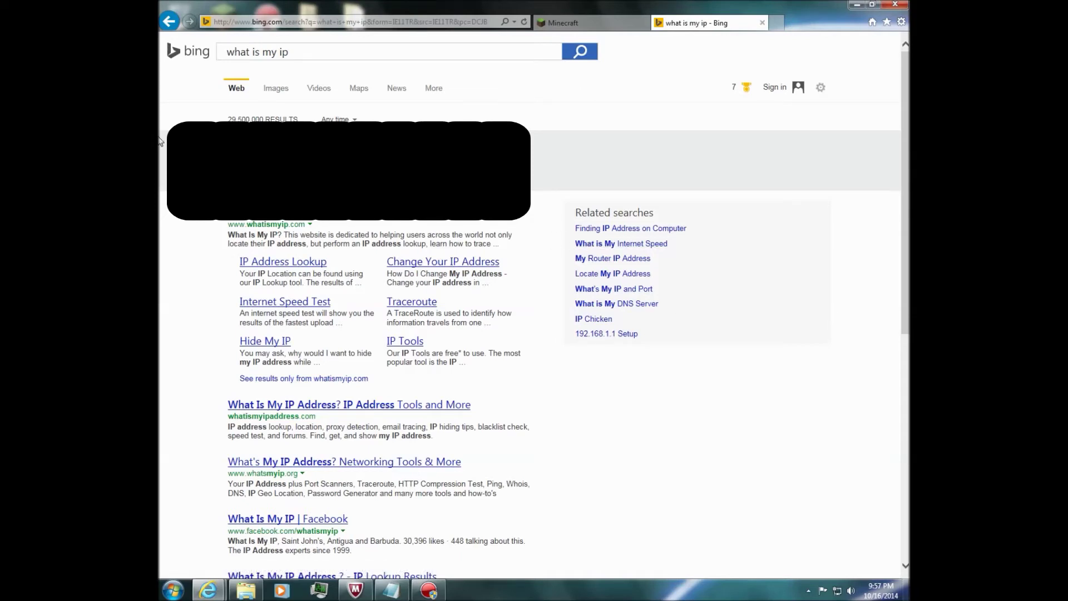
click(855, 4)
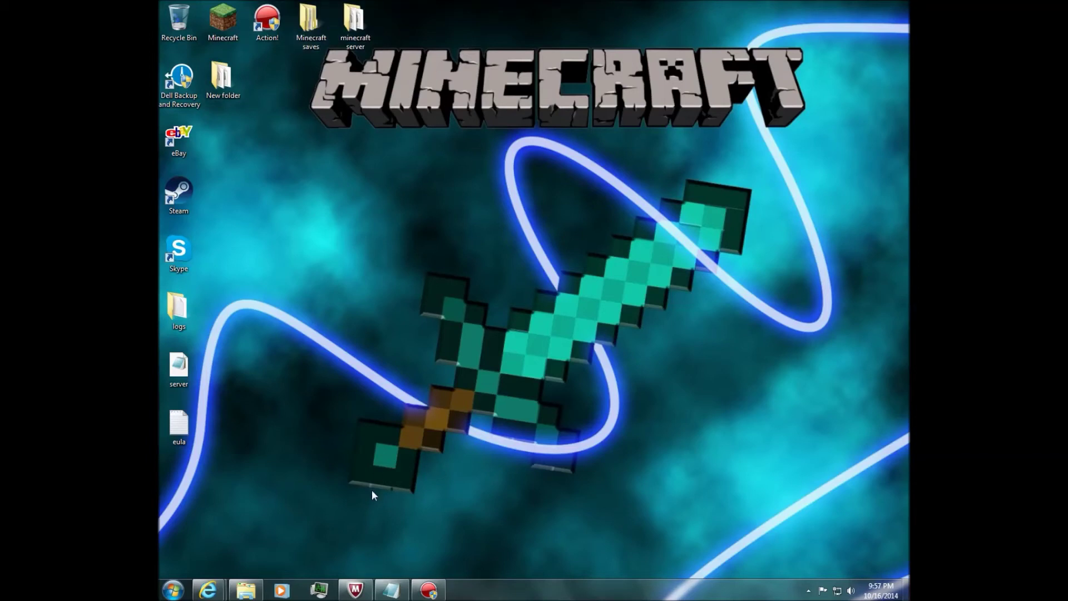
Open 'New folder' and load its server properties file in Notepad, showing server-port=25565.
mouse_move(355, 588)
mouse_move(361, 533)
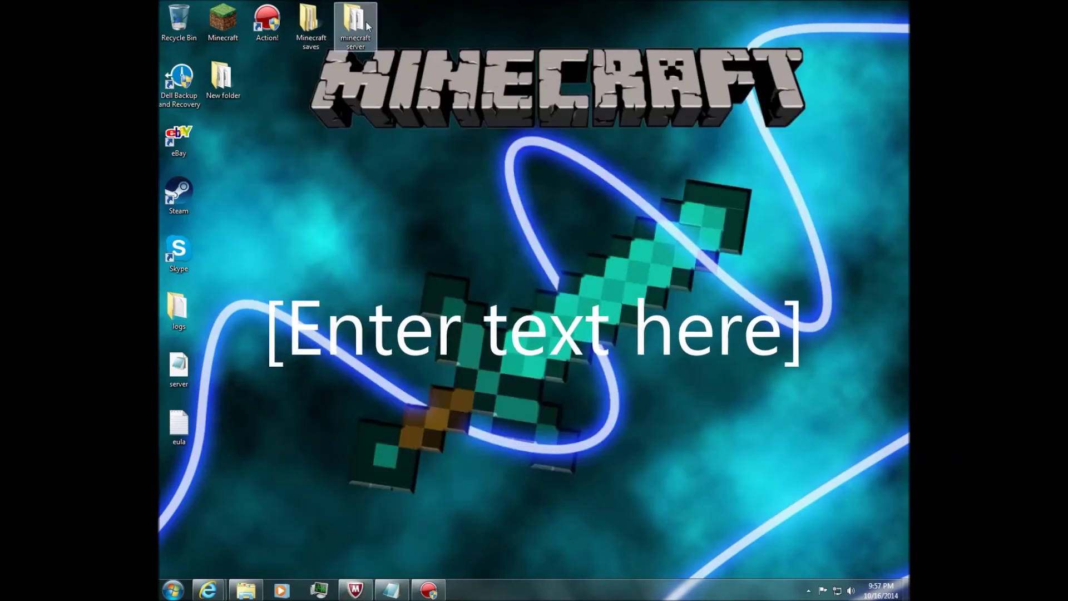
double_click(223, 78)
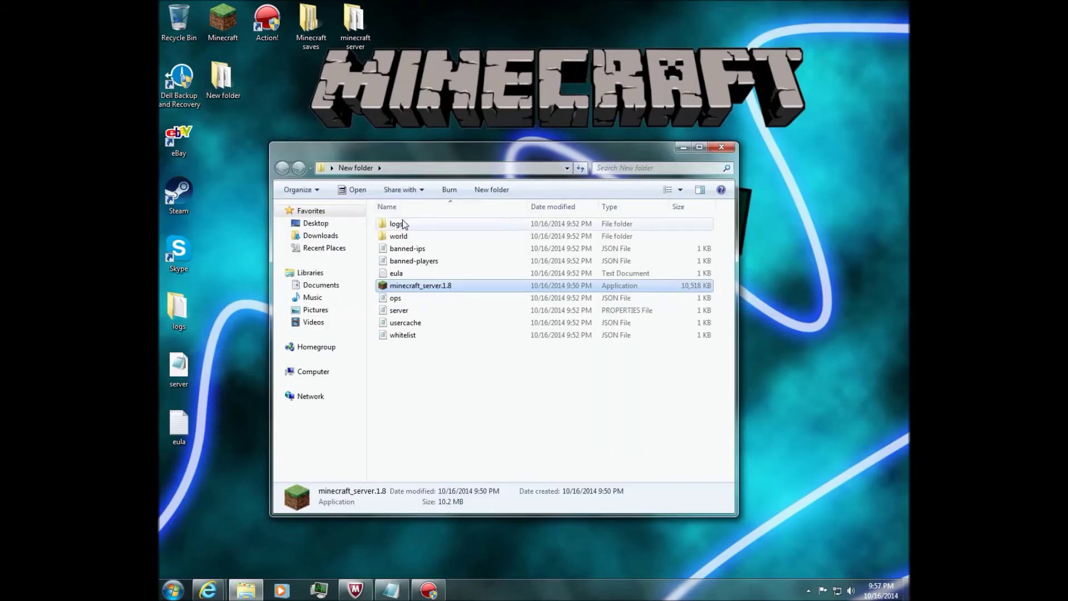
click(408, 310)
double_click(410, 312)
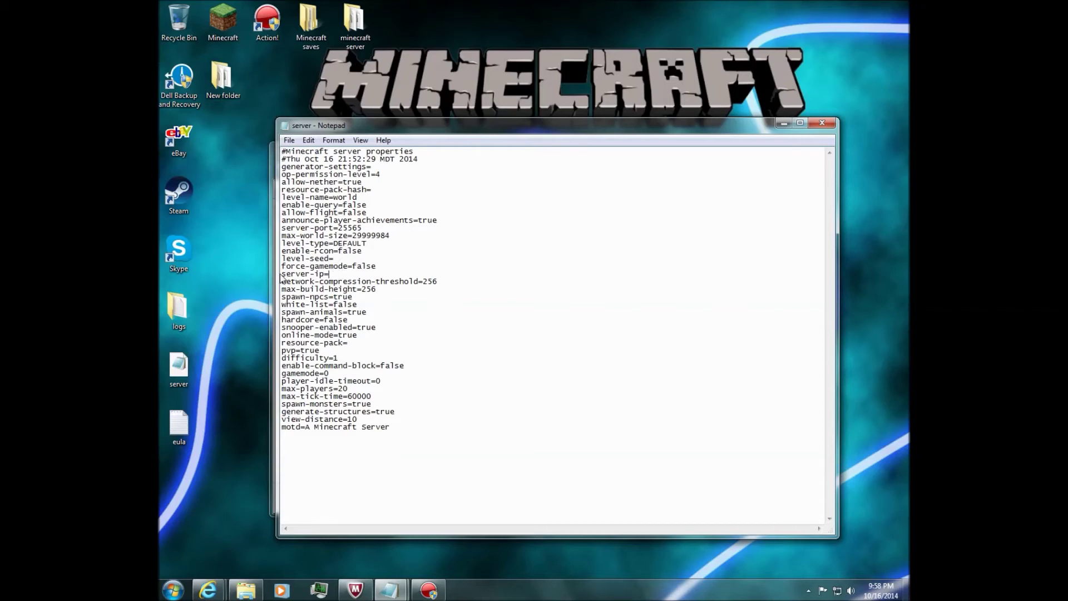
Highlight the blank server-ip= line in the server properties, then close Notepad without changes.
drag(282, 266, 396, 270)
drag(329, 273, 281, 273)
click(330, 274)
drag(282, 273, 409, 273)
click(822, 122)
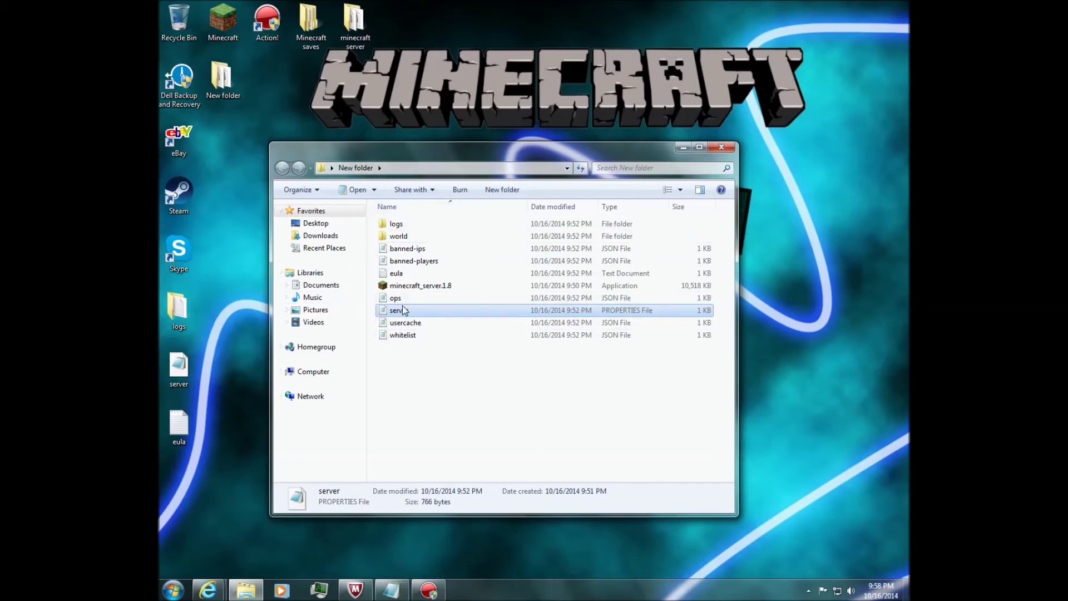
double_click(409, 261)
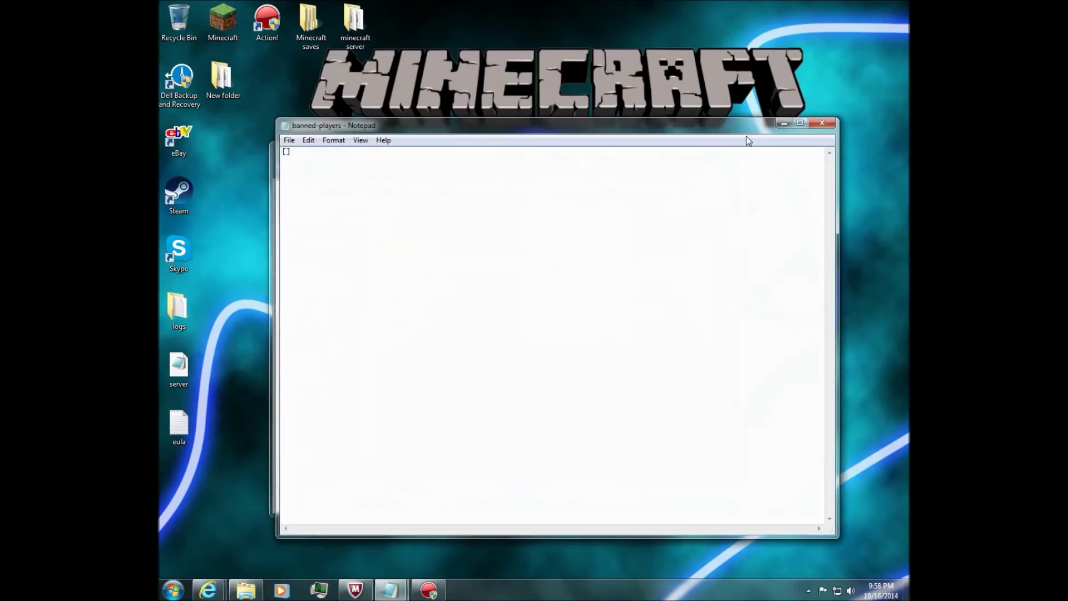
click(821, 123)
double_click(399, 310)
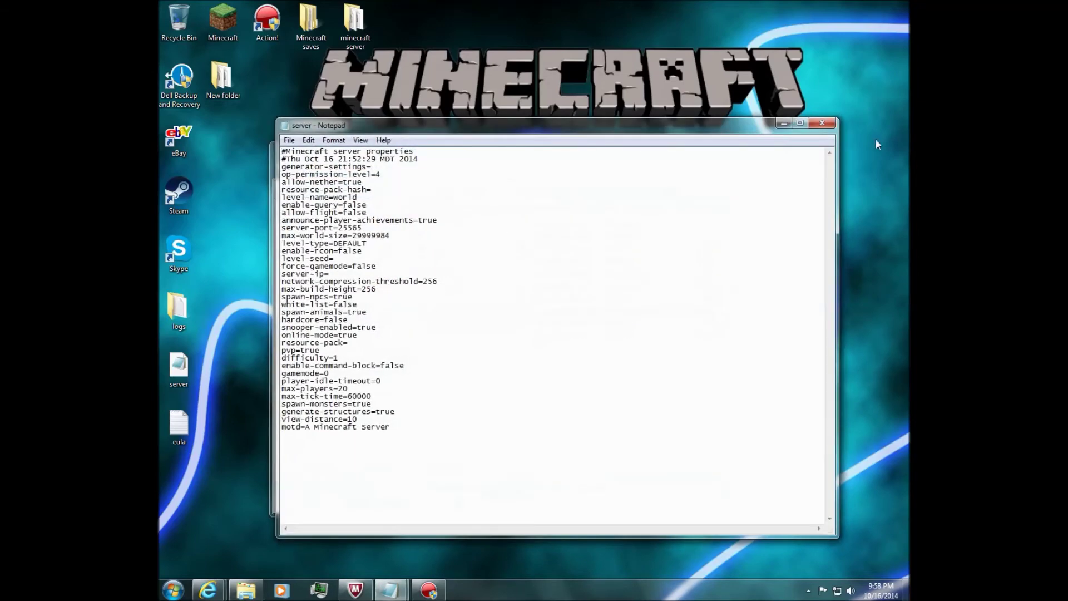
drag(371, 314, 282, 327)
drag(390, 327, 291, 329)
click(443, 339)
click(833, 125)
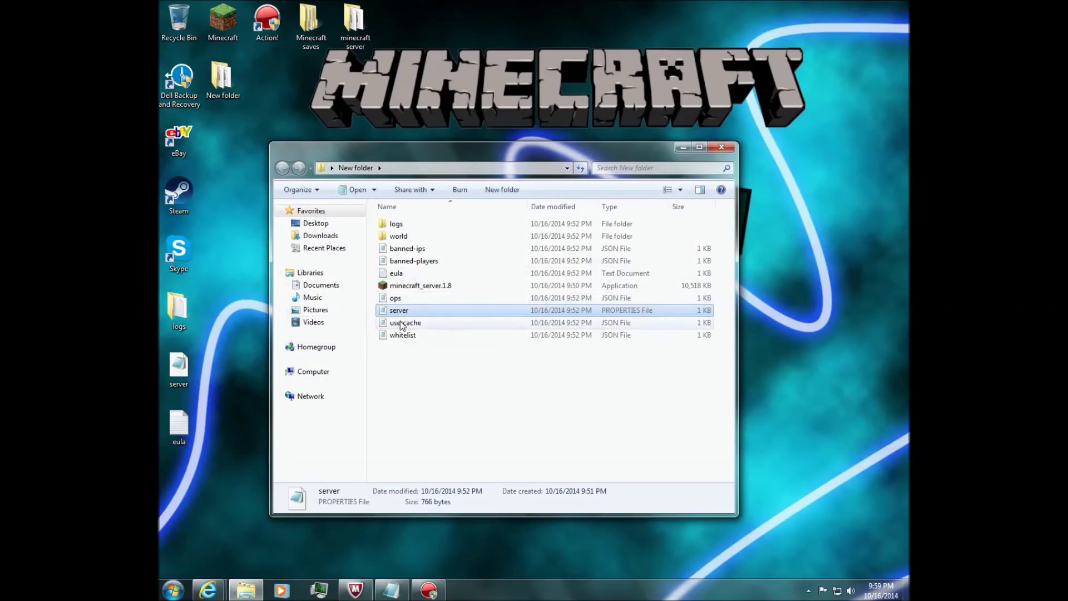
Close the server folder window and restore McAfee LiveSafe from the taskbar.
click(723, 149)
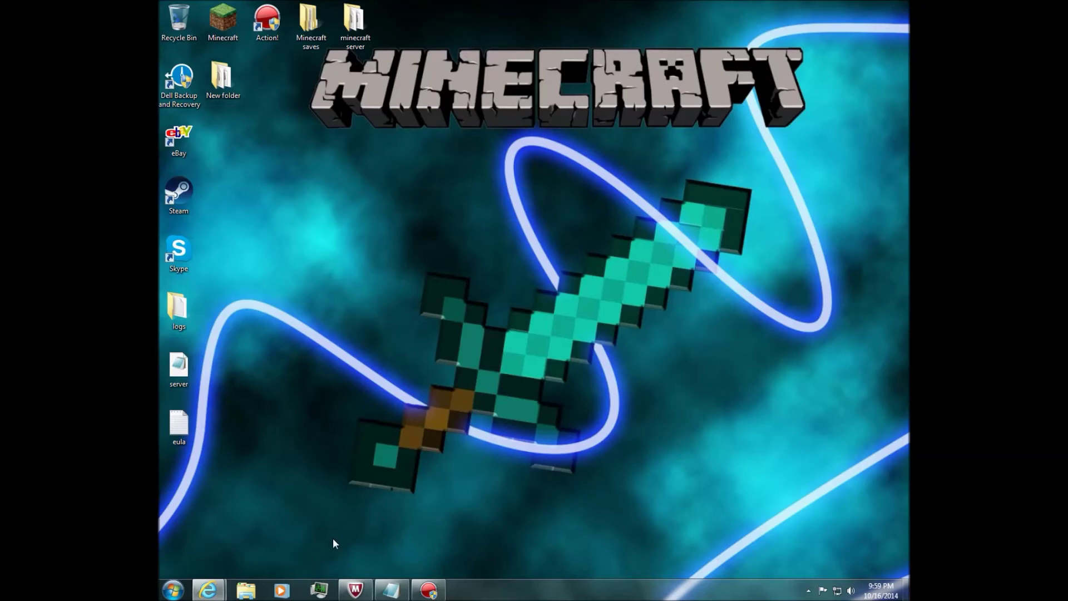
mouse_move(346, 595)
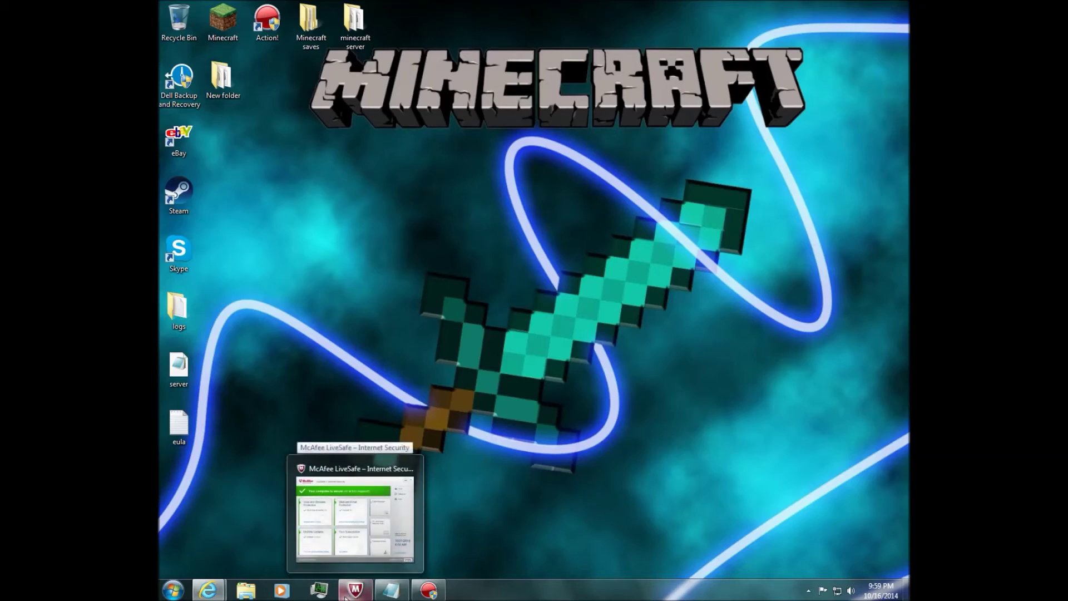
click(347, 594)
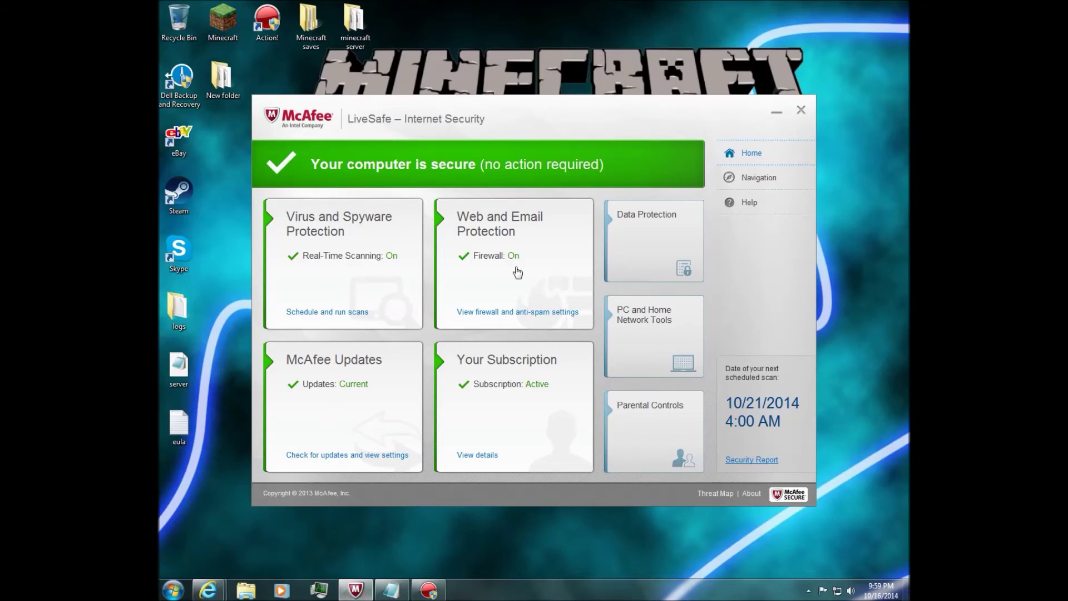
Show McAfee's Firewall settings with Ports and System Services expanded, listing ports 445 and 20-21.
click(536, 315)
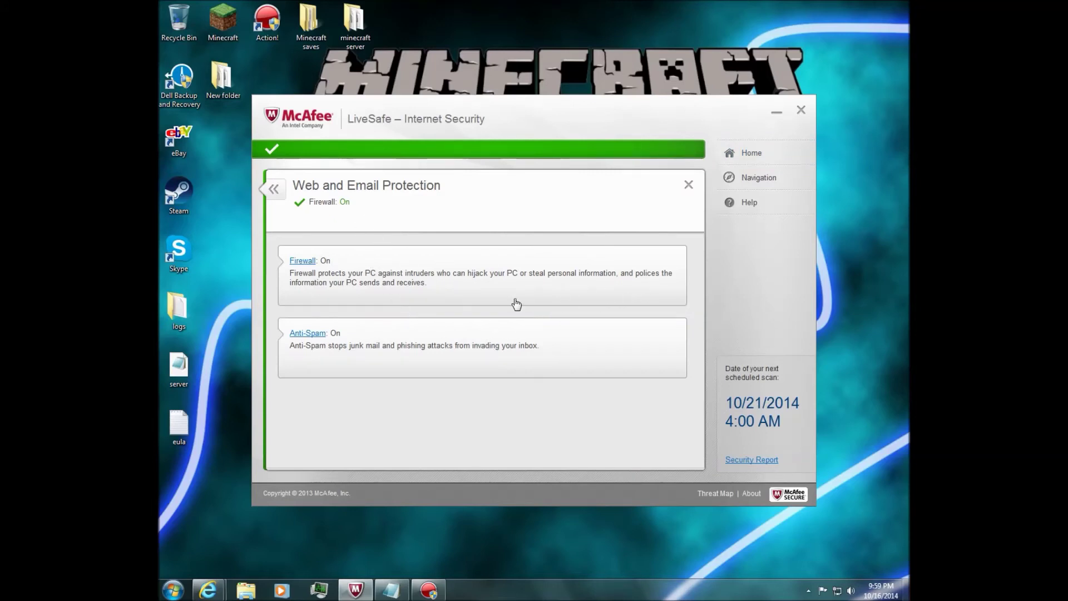
click(303, 261)
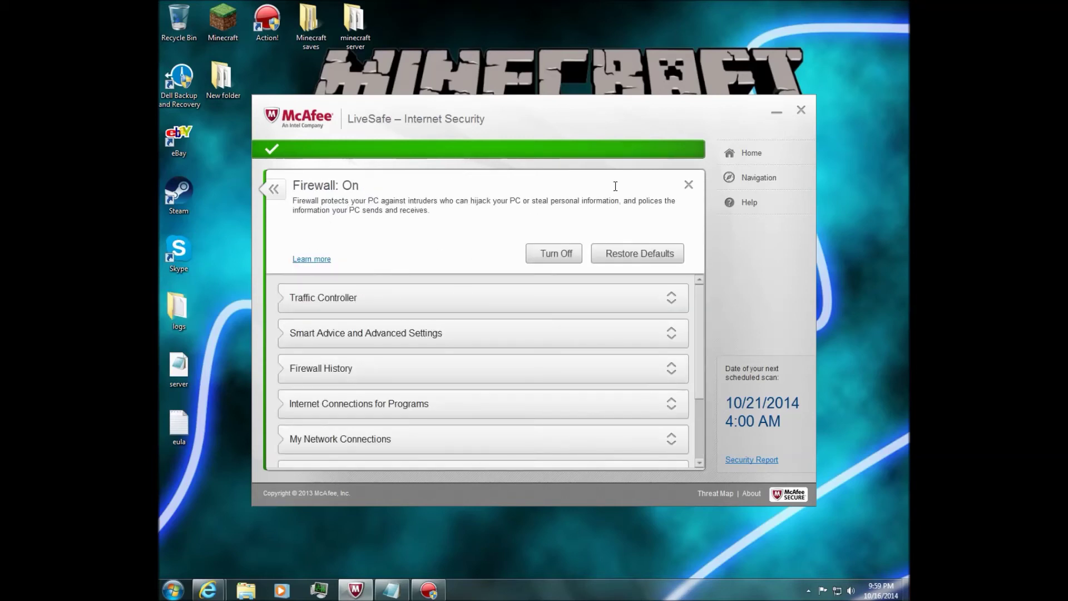
scroll(459, 302, down, 1)
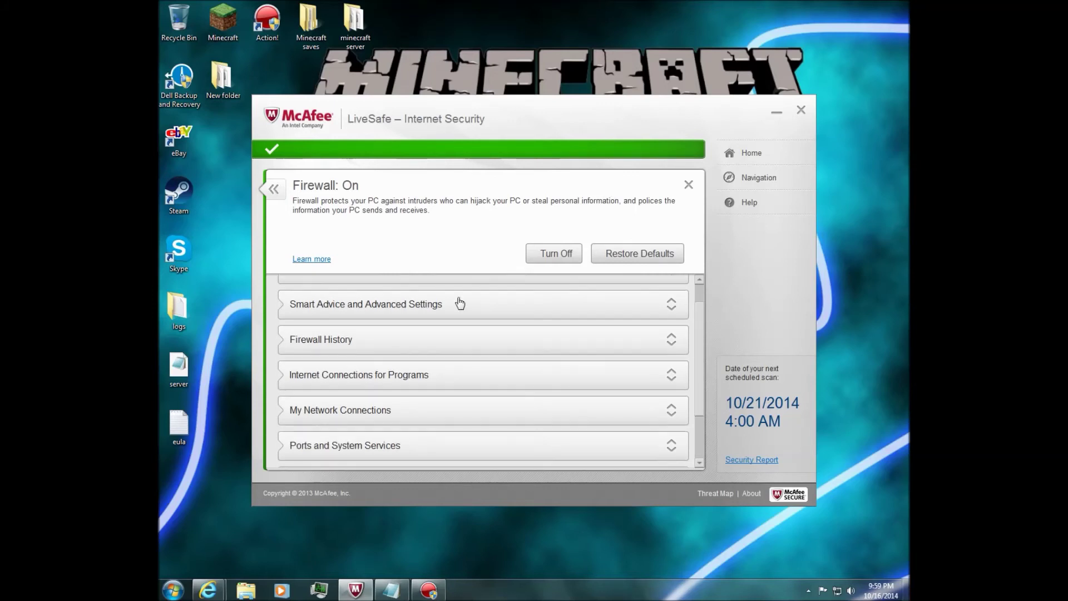
scroll(344, 385, down, 2)
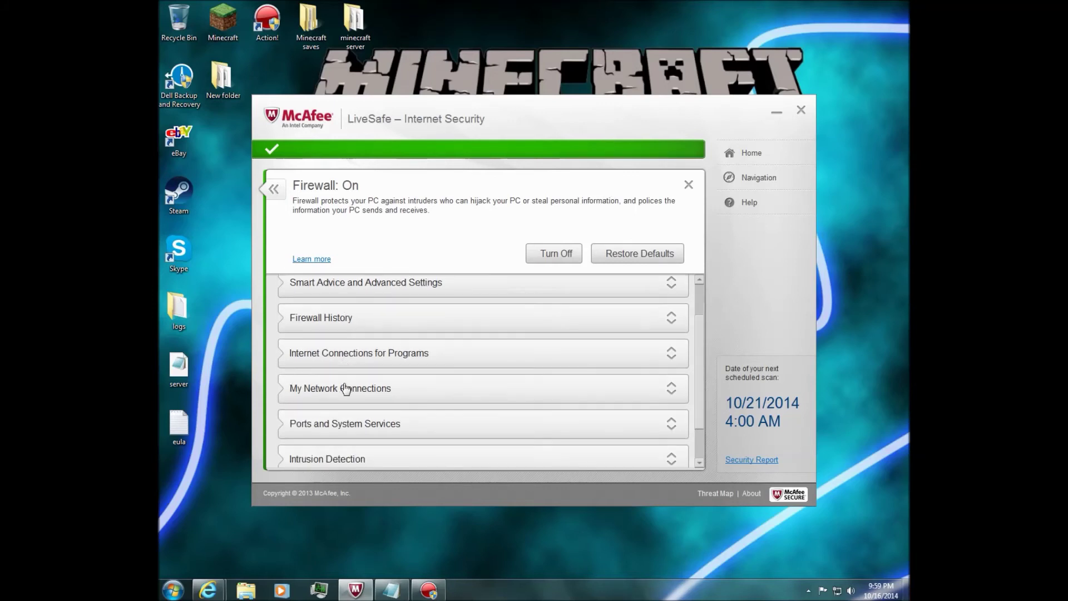
scroll(351, 398, down, 1)
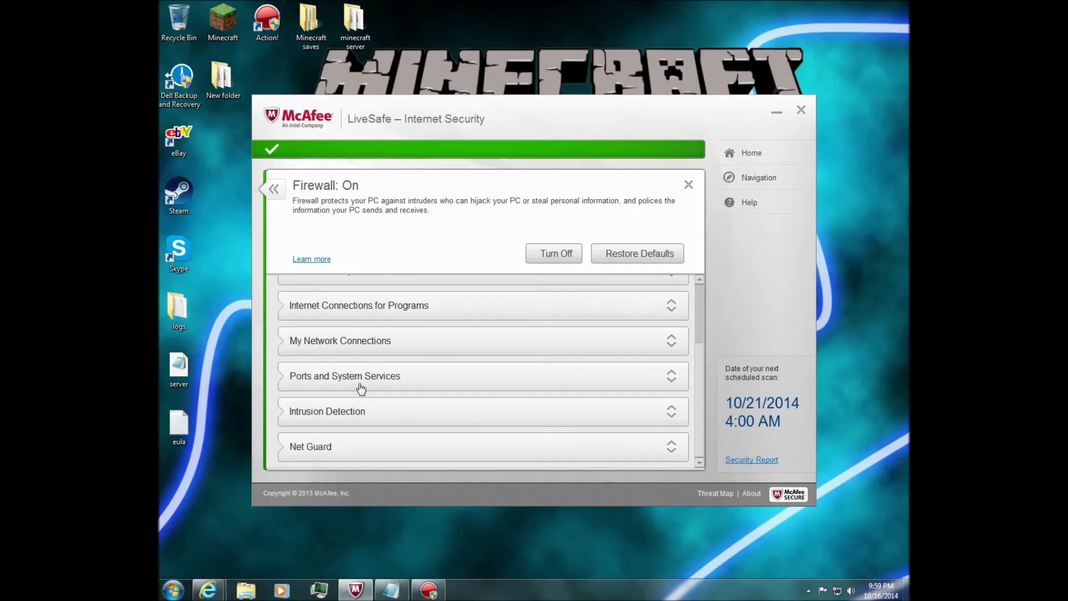
click(671, 378)
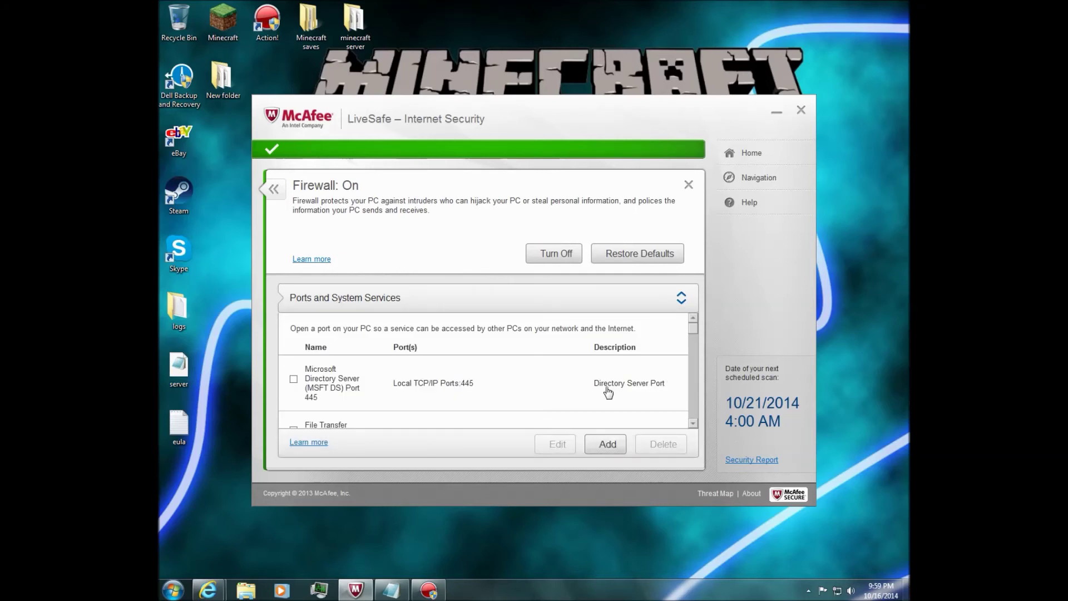
scroll(440, 348, down, 2)
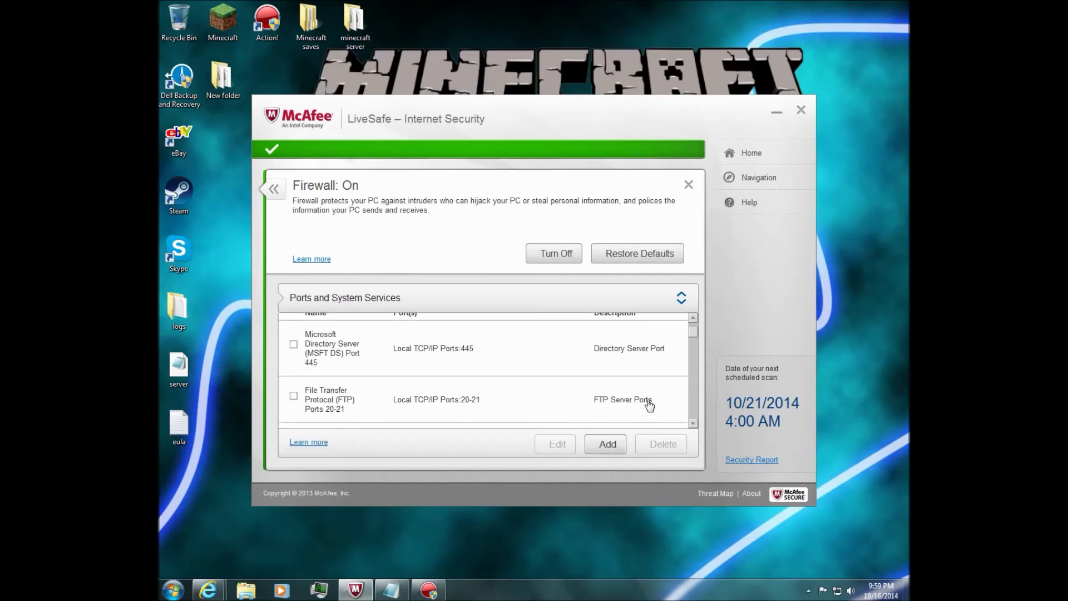
scroll(467, 407, down, 5)
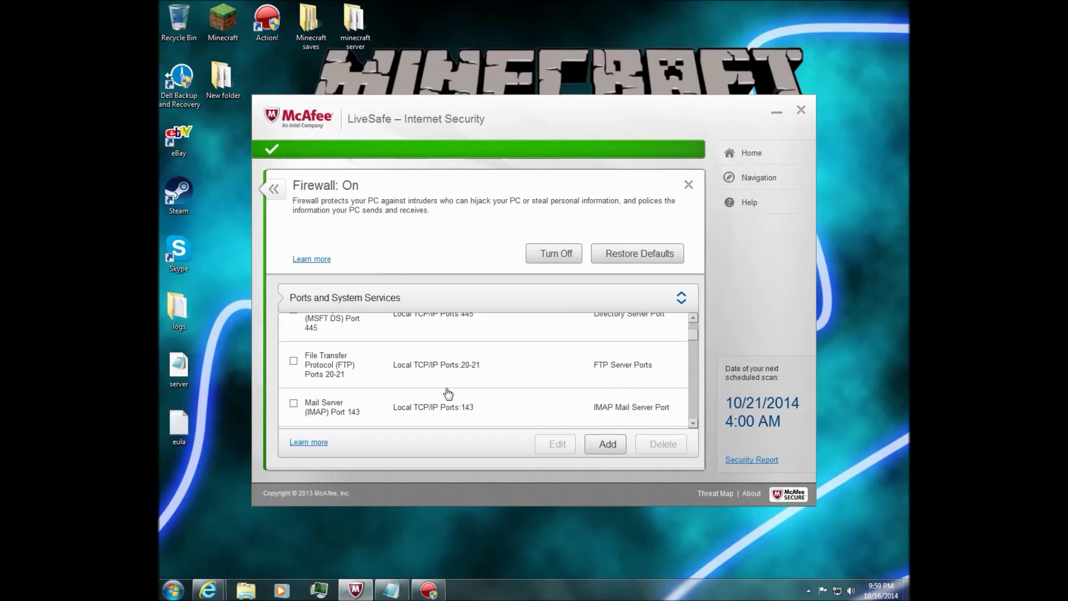
scroll(405, 391, down, 3)
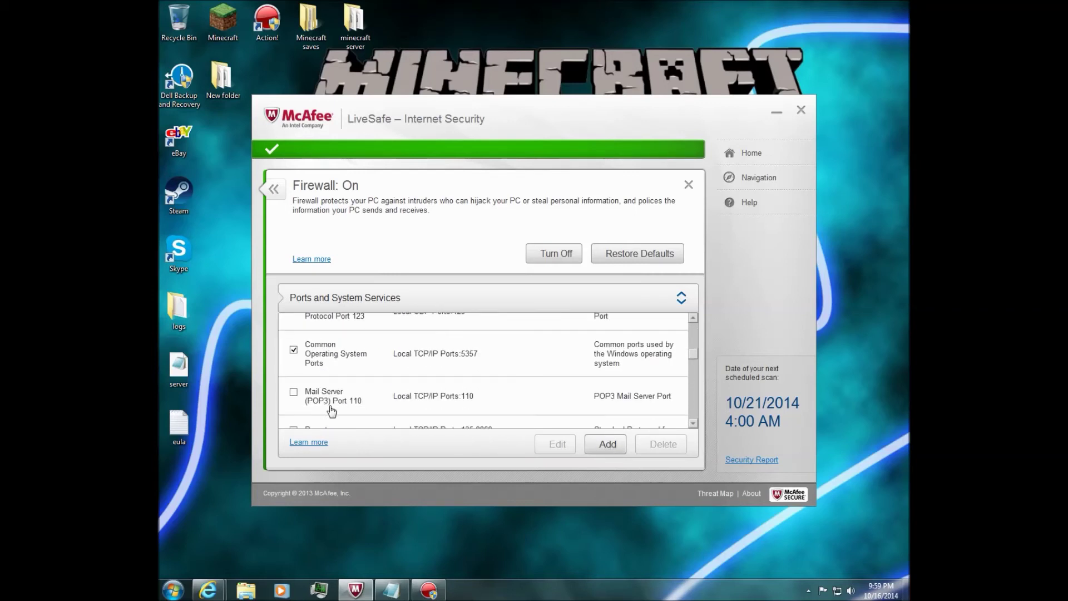
scroll(357, 398, down, 3)
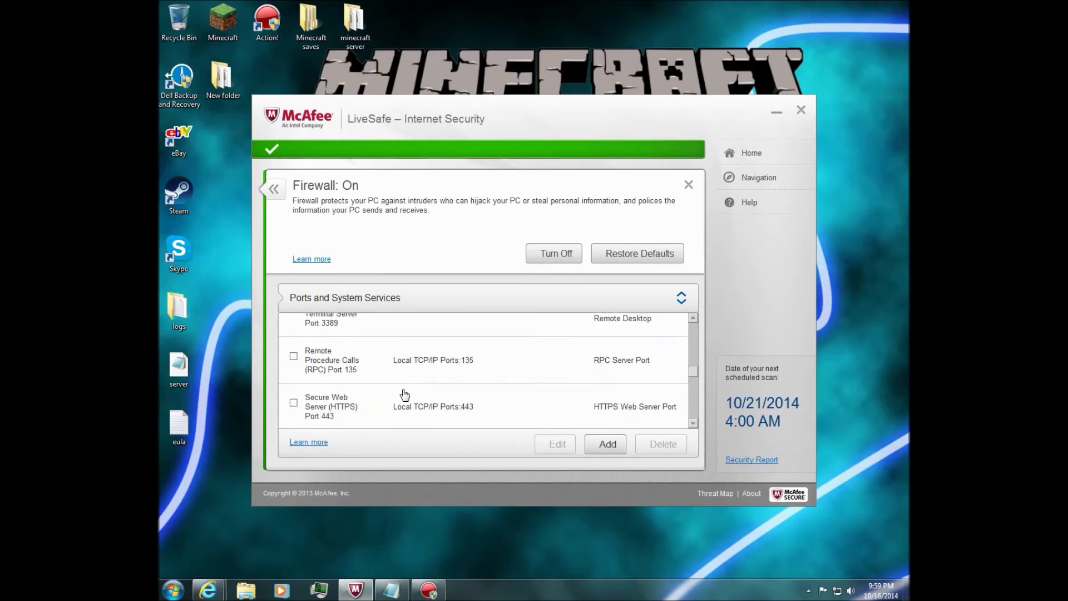
scroll(388, 394, down, 3)
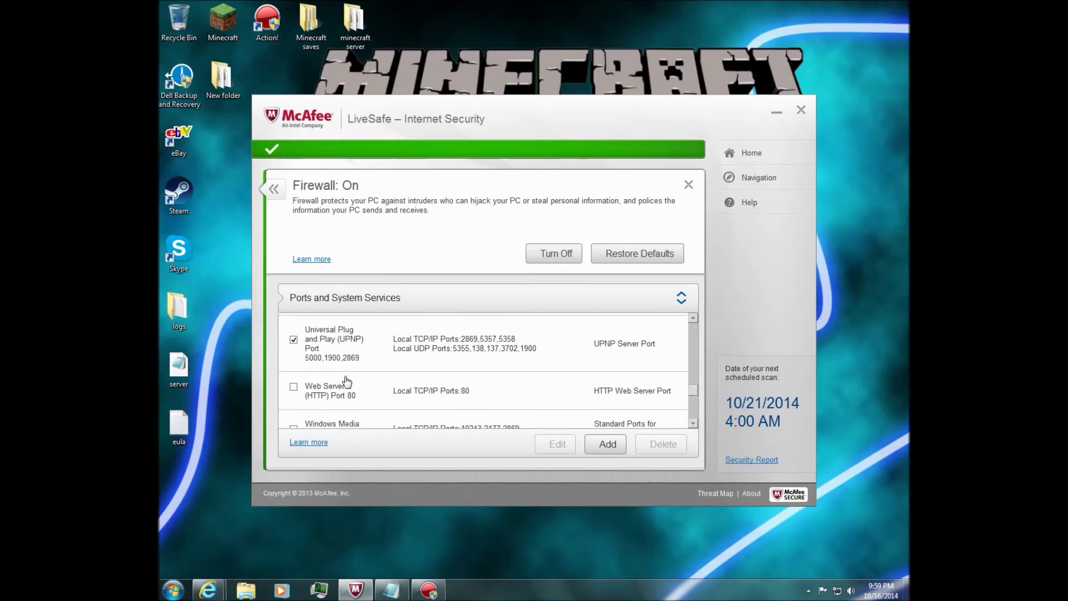
scroll(358, 387, down, 3)
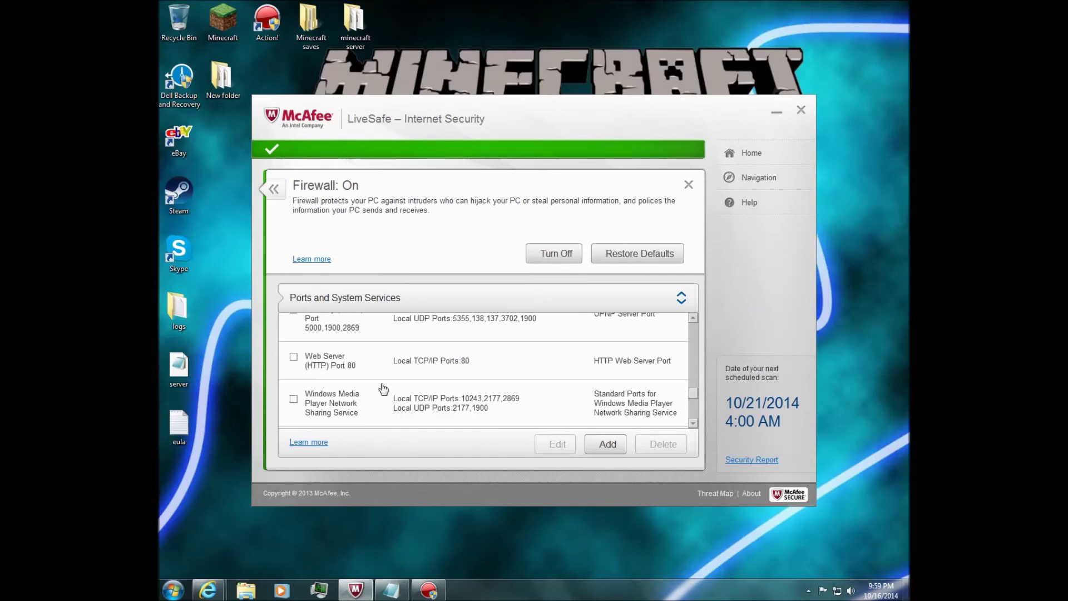
Add a port entry with local TCP/IP and UDP port 25565 for Work and Home networks.
click(607, 445)
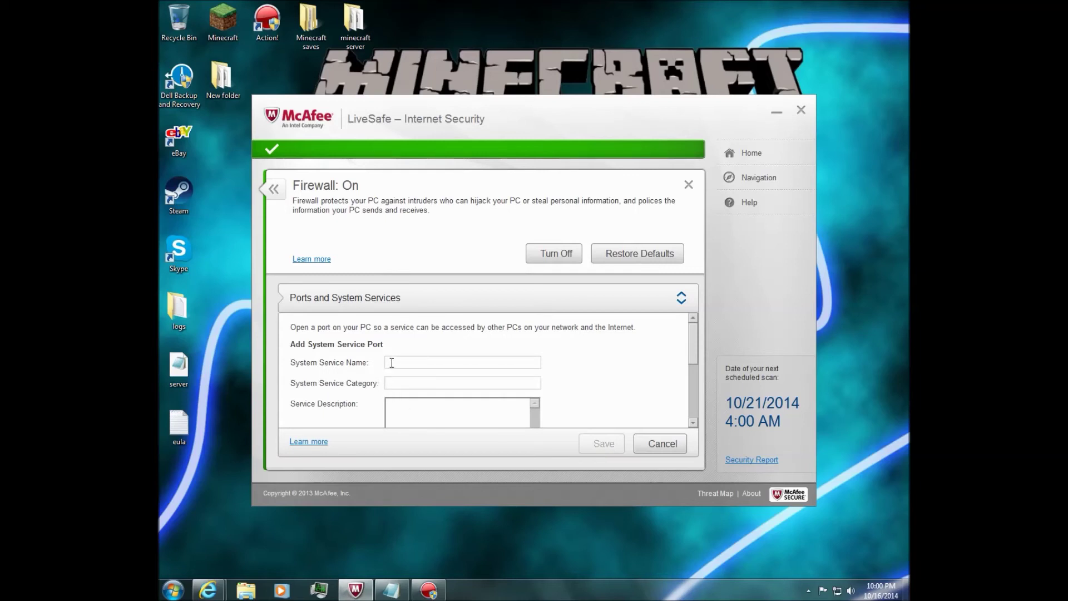
scroll(404, 370, down, 1)
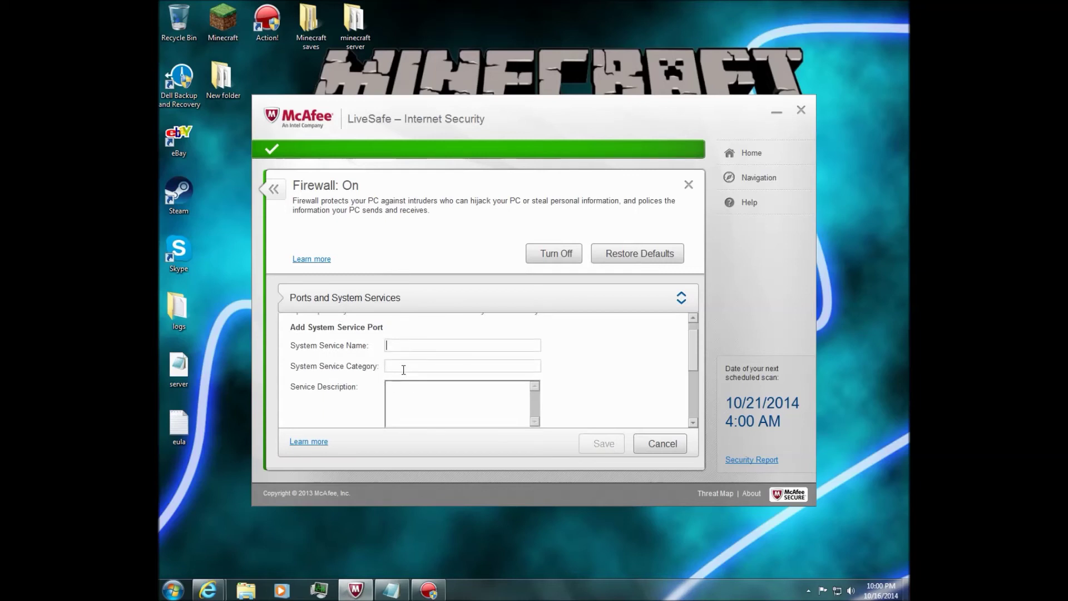
scroll(404, 366, down, 5)
scroll(402, 367, down, 1)
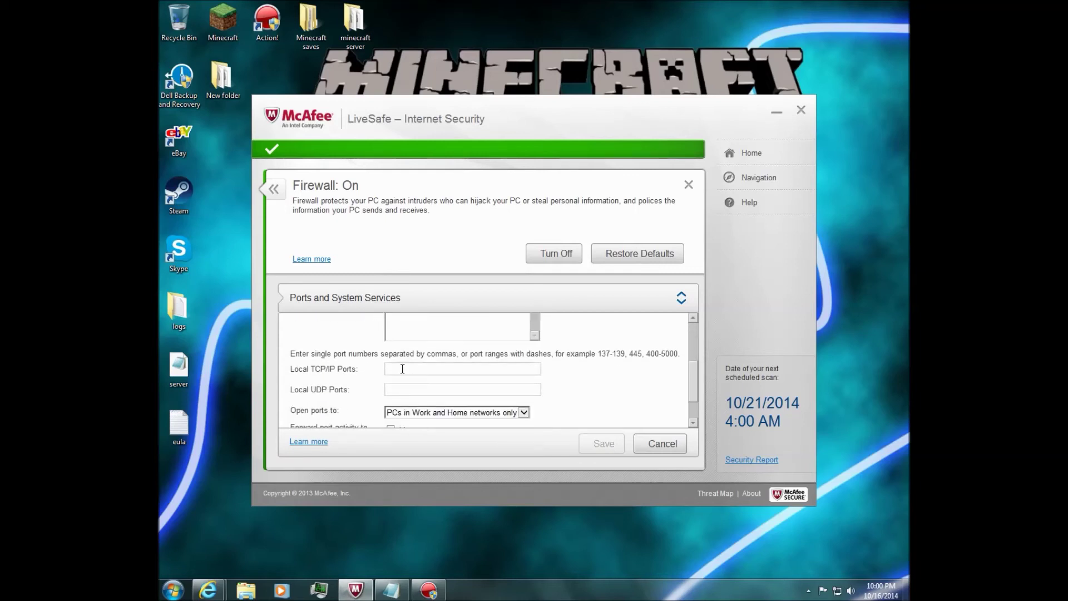
text(5565)
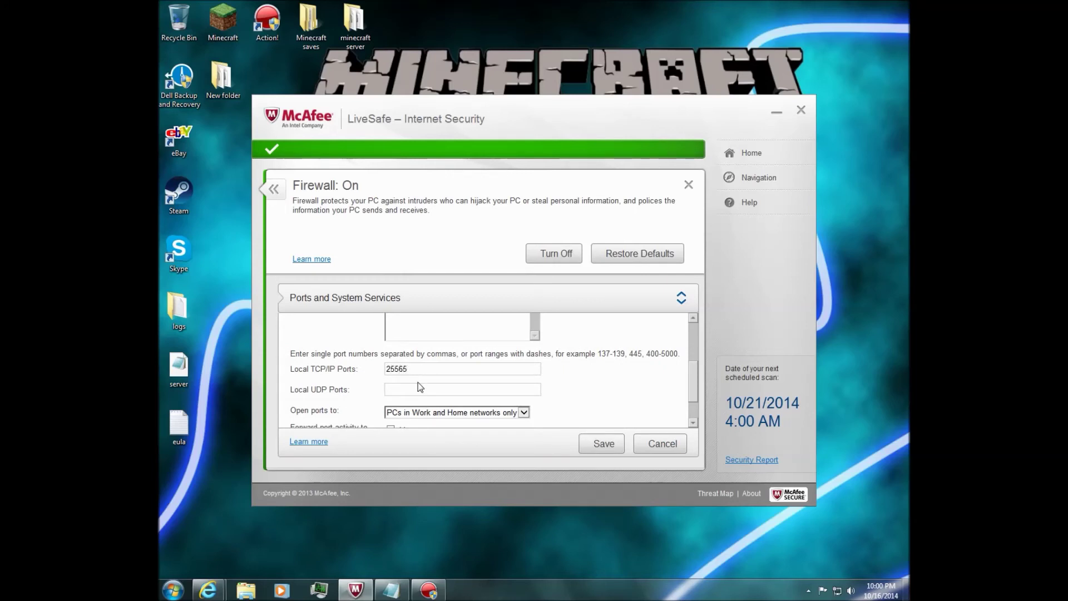
click(418, 389)
scroll(419, 389, down, 2)
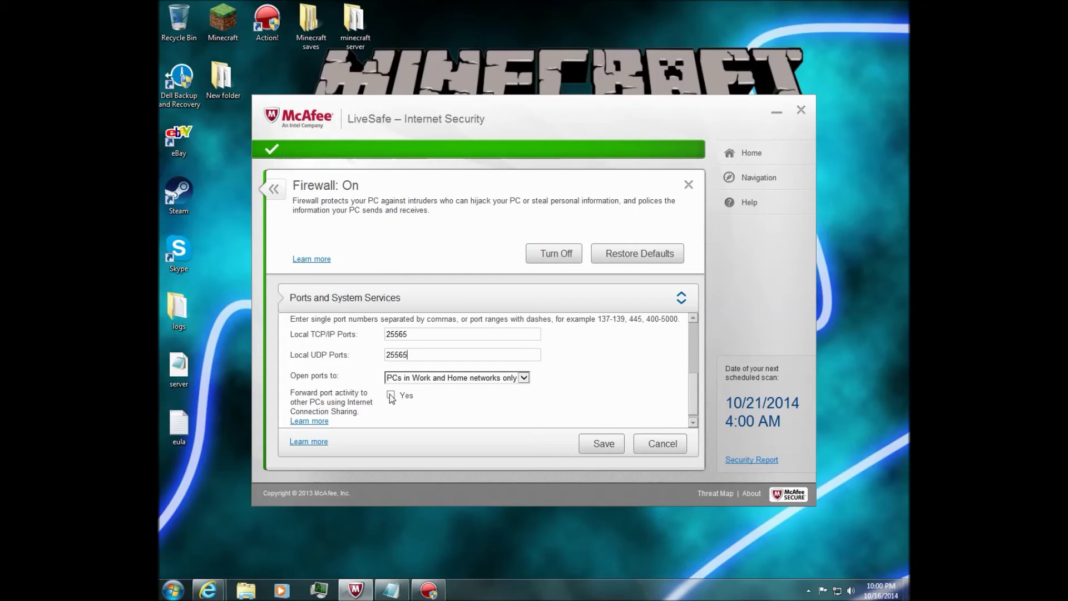
Cancel the port form unsaved, scroll through the open ports list, and close LiveSafe.
click(663, 445)
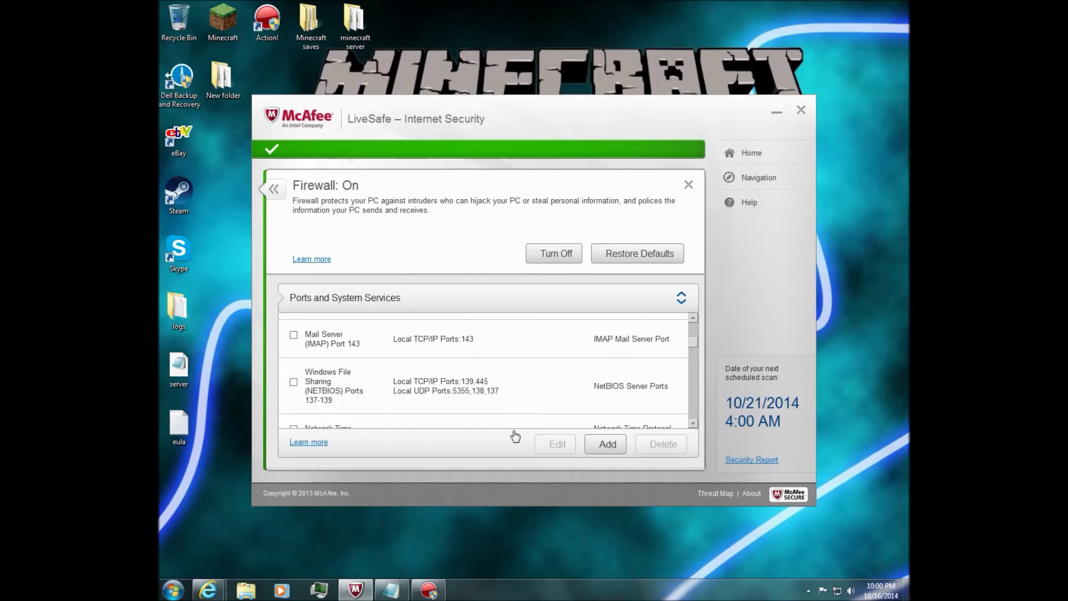
scroll(530, 364, up, 3)
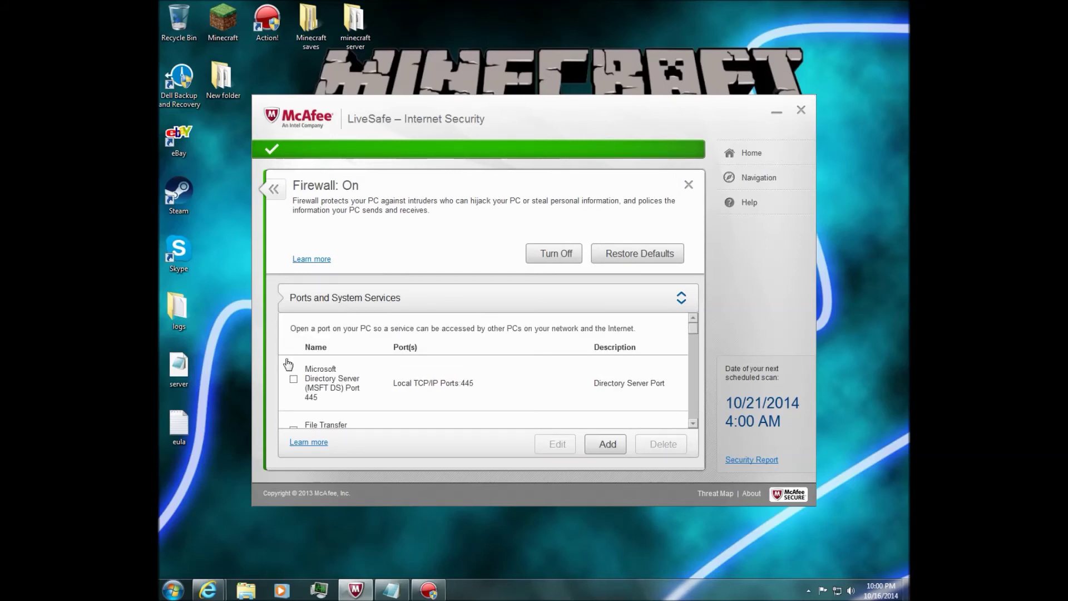
scroll(351, 367, down, 3)
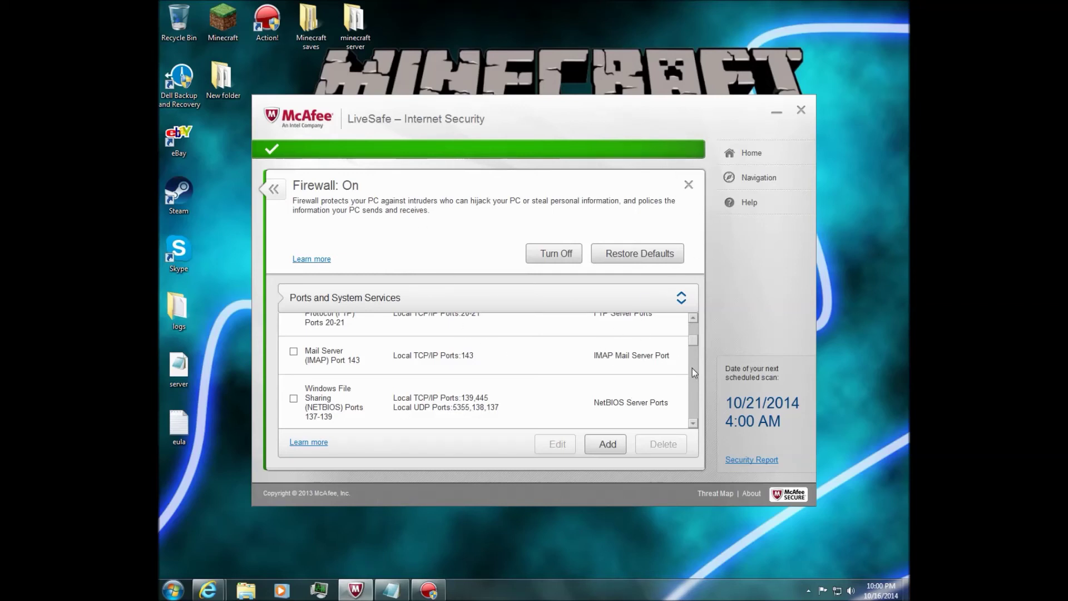
scroll(693, 356, down, 5)
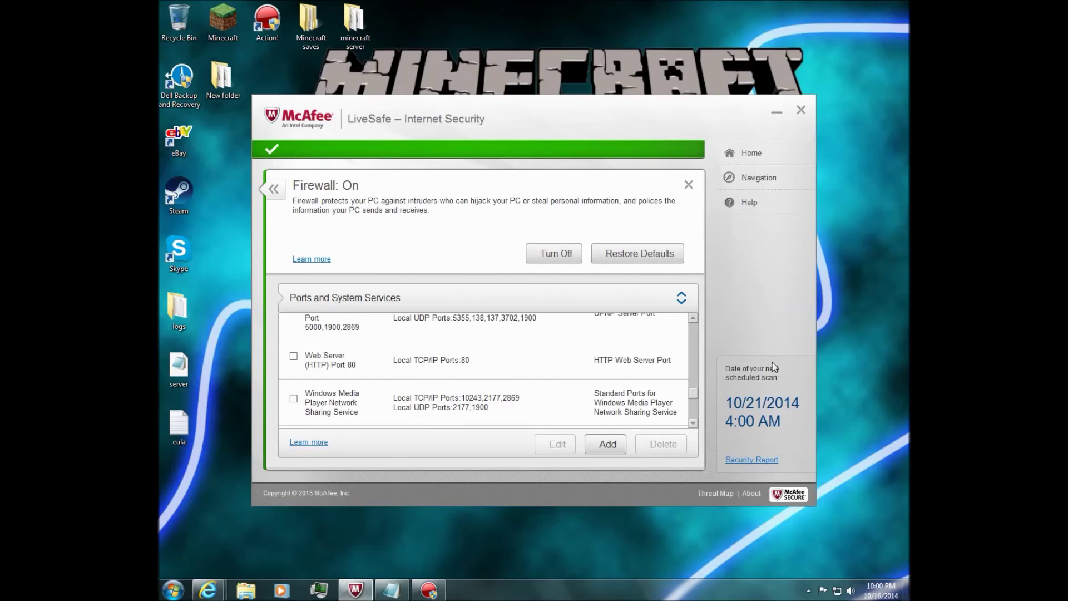
click(802, 110)
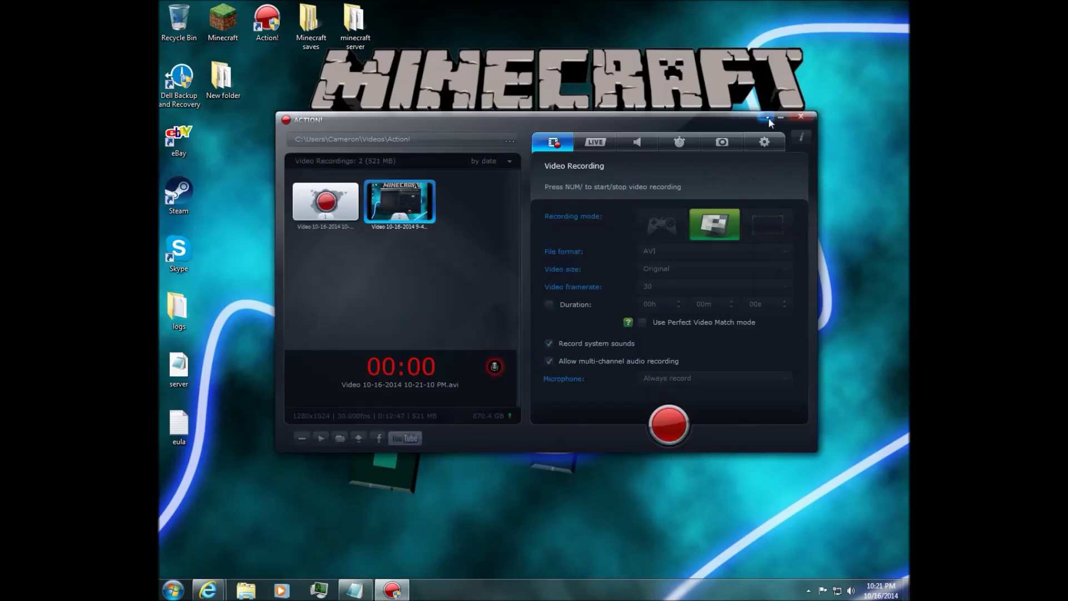
Minimize the recorder and launch Minecraft 1.8 from the desktop launcher in offline mode.
click(777, 116)
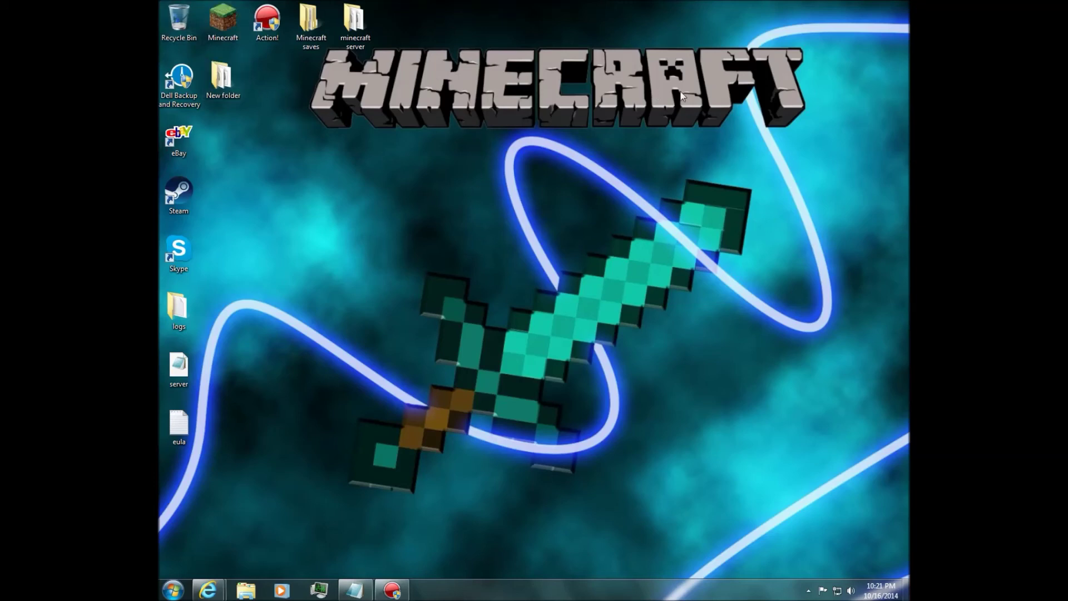
double_click(223, 19)
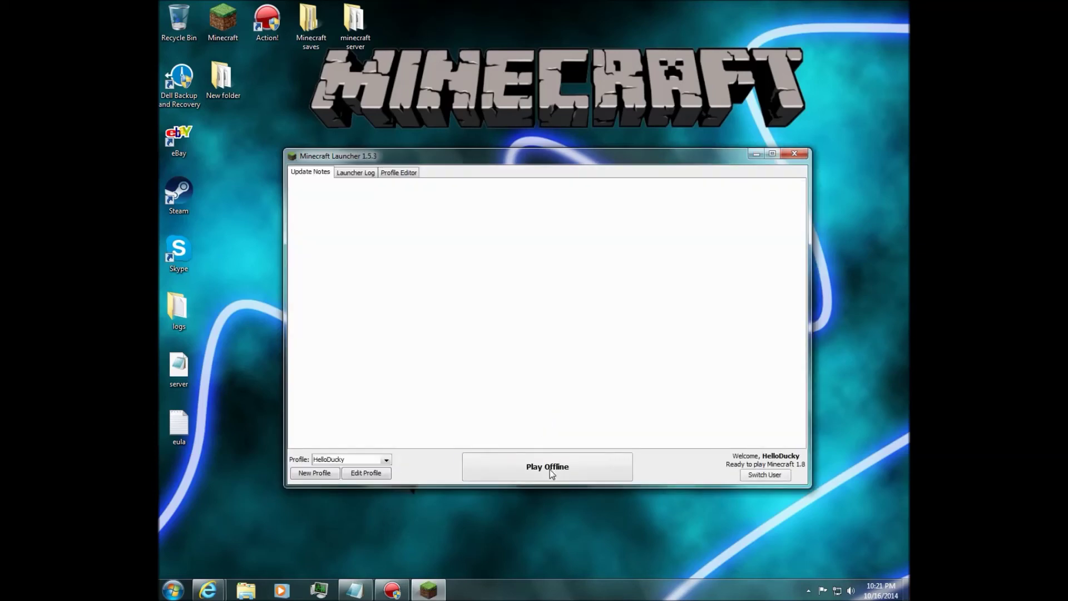
click(553, 475)
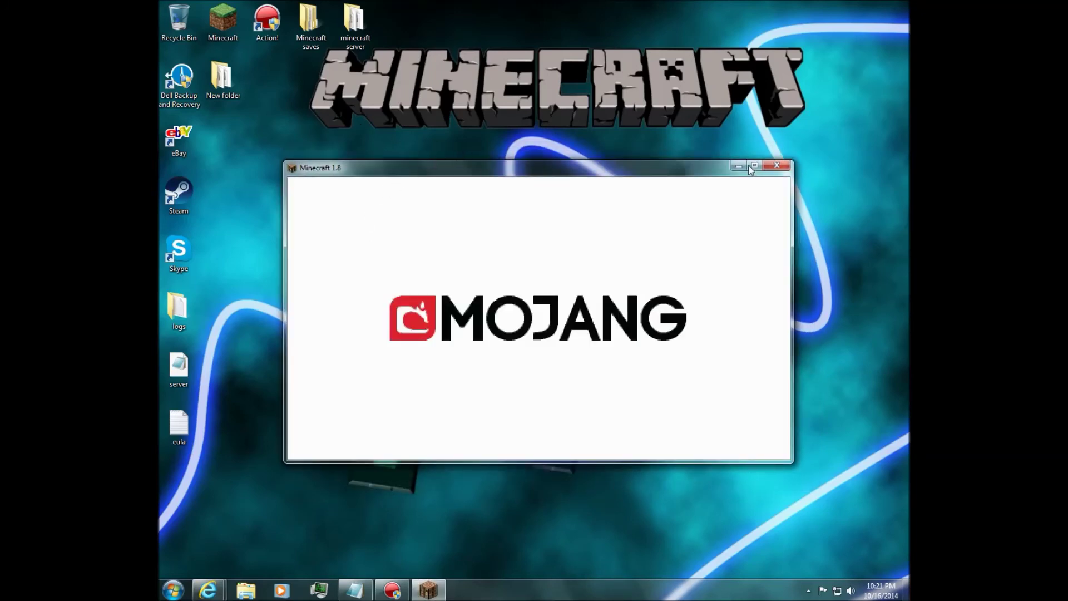
Maximize Minecraft, view the multiplayer list showing My server unreachable, then leave fullscreen with F11.
click(756, 166)
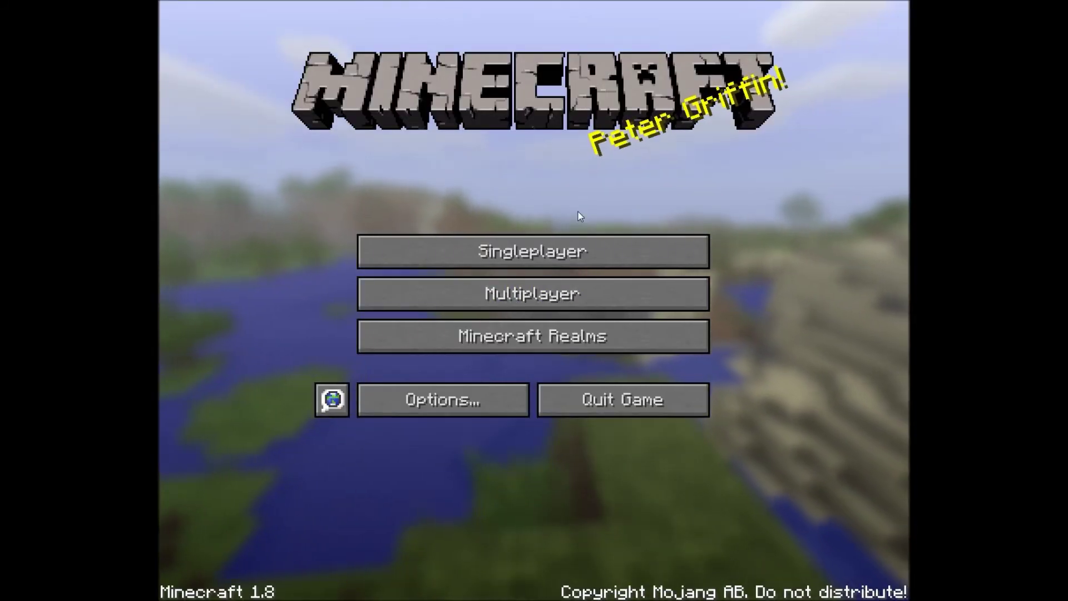
click(533, 290)
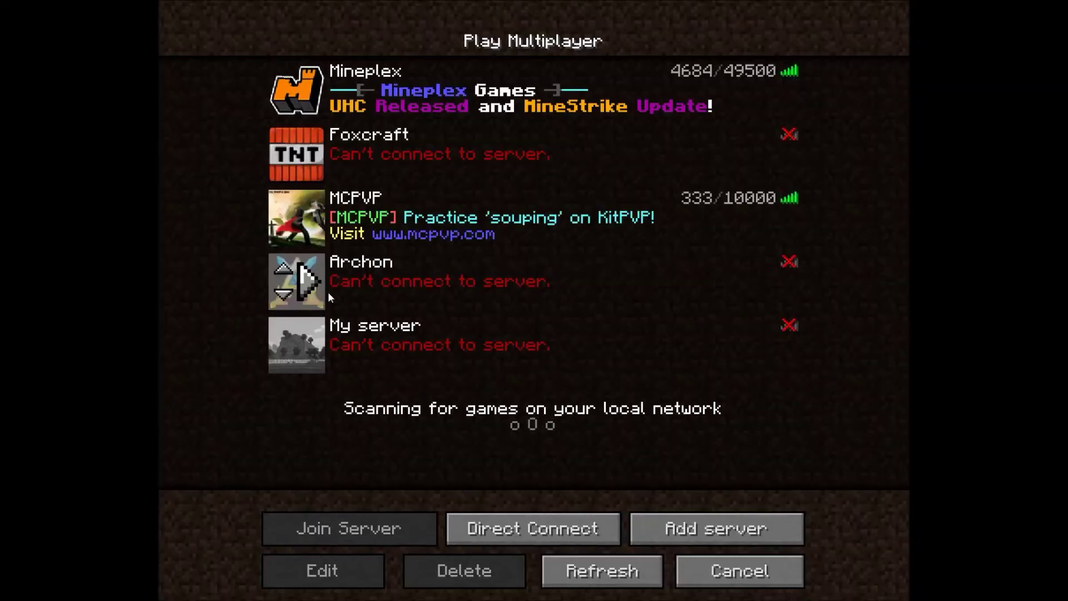
click(744, 574)
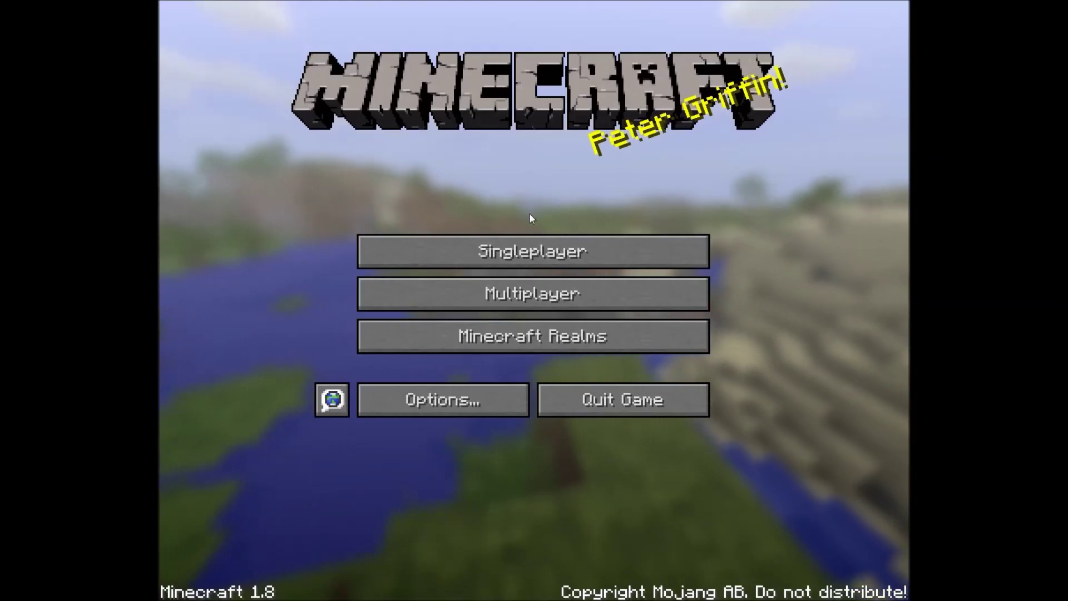
key(F11)
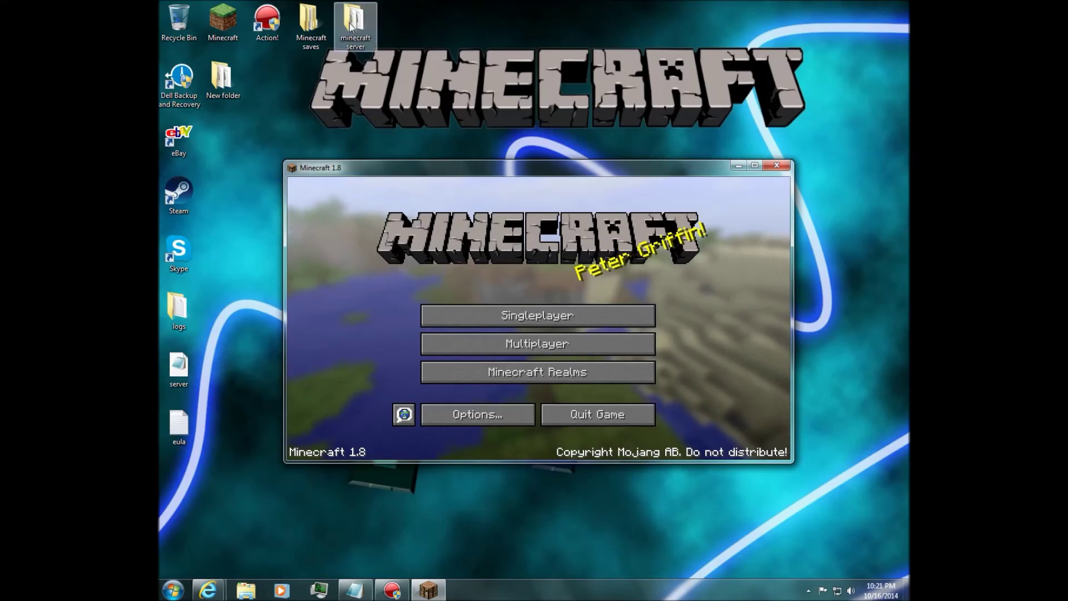
Run minecraft_server.1.8 from the 'minecraft server' folder, minimize it, and make Minecraft fullscreen again.
double_click(351, 26)
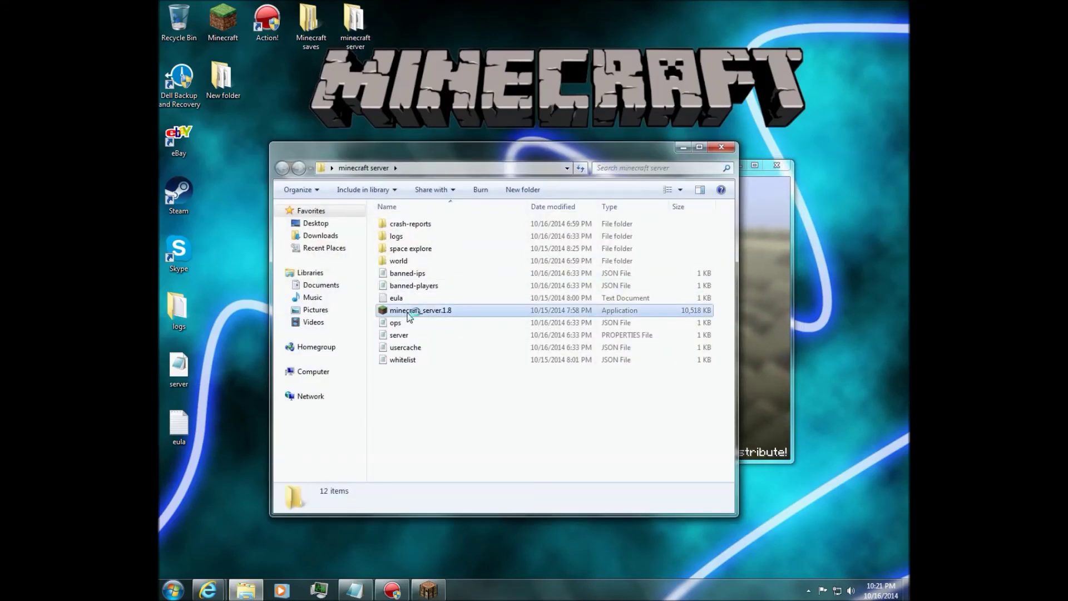
click(409, 316)
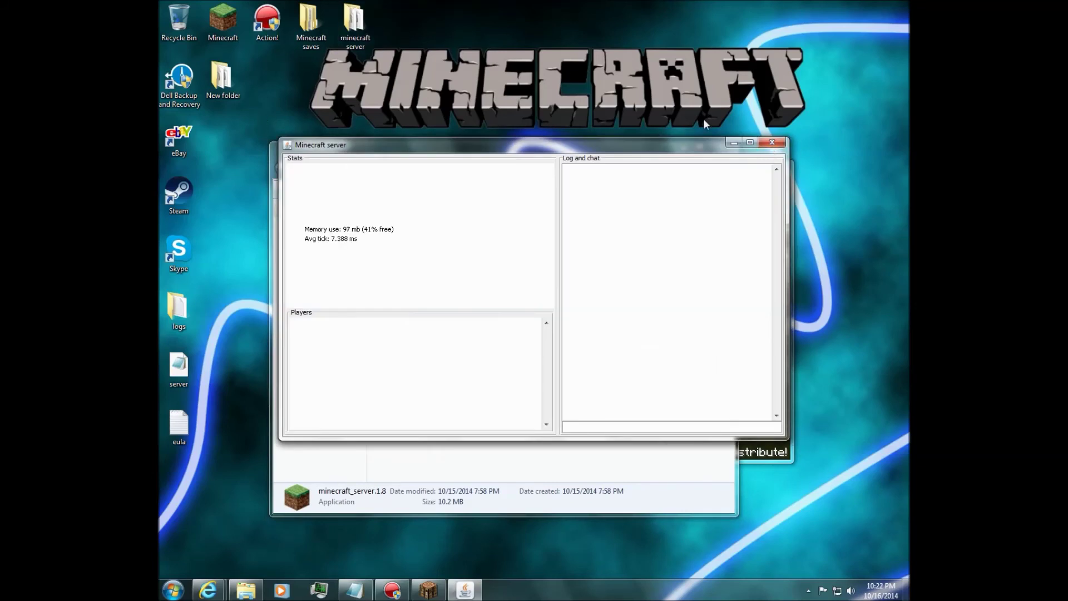
click(734, 144)
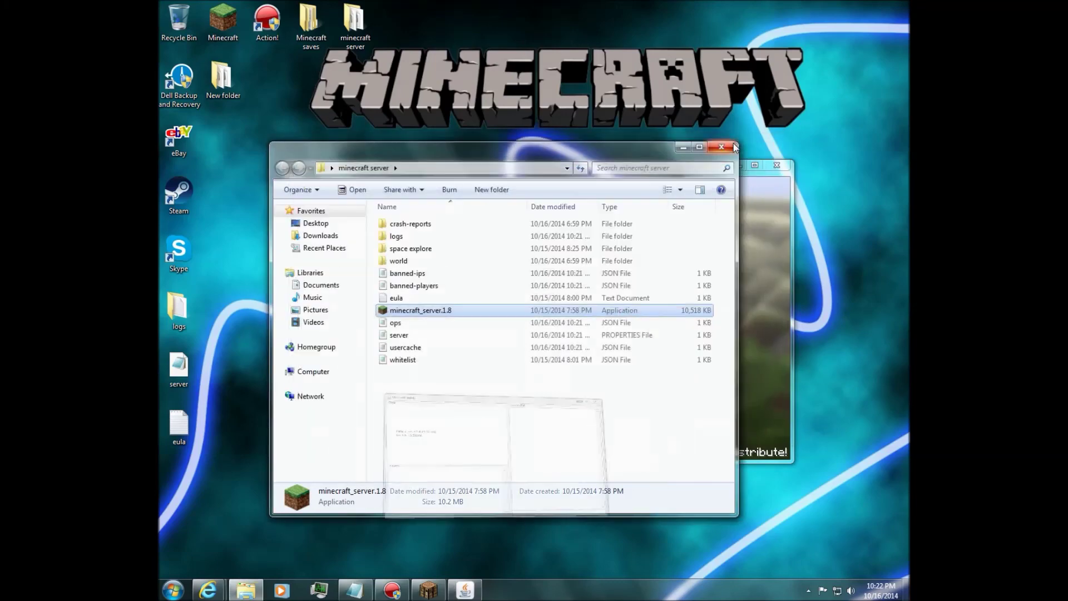
click(754, 166)
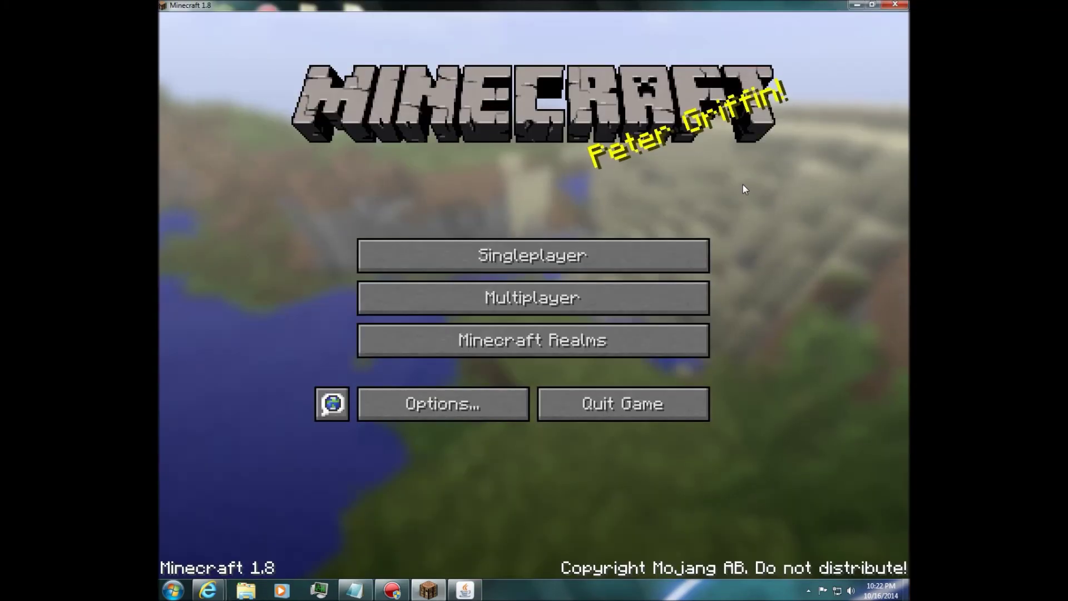
key(F11)
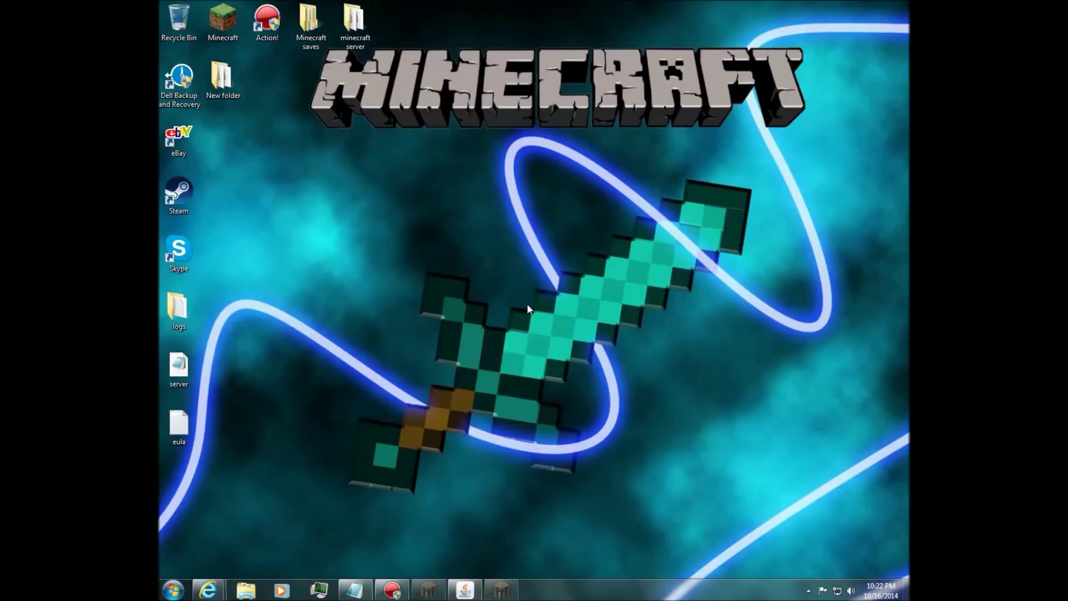
Connect to My server (online, 0/20 players) from the Minecraft multiplayer list.
click(515, 291)
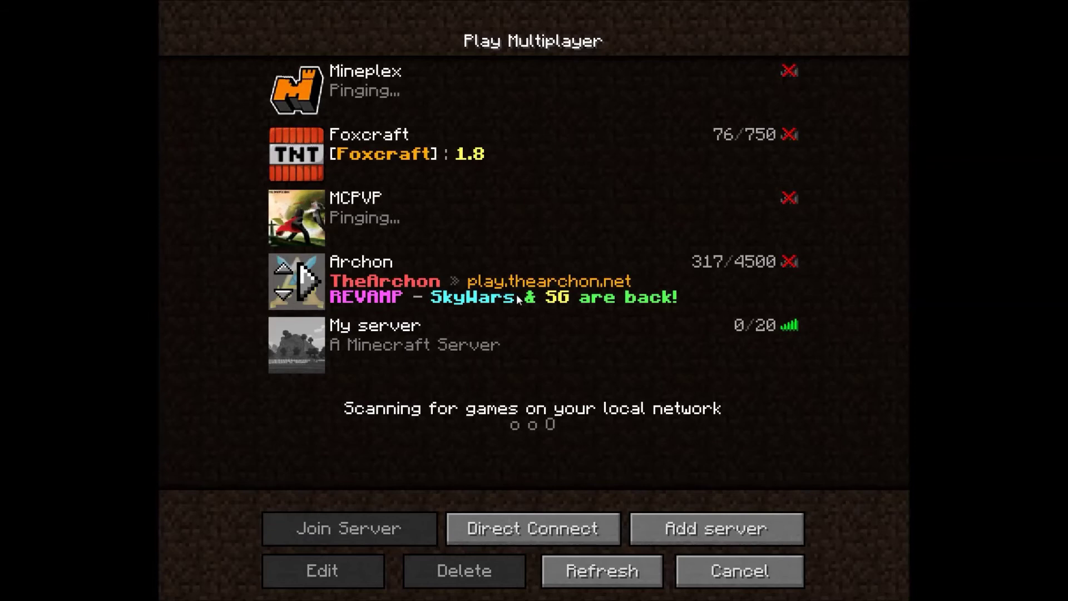
click(409, 348)
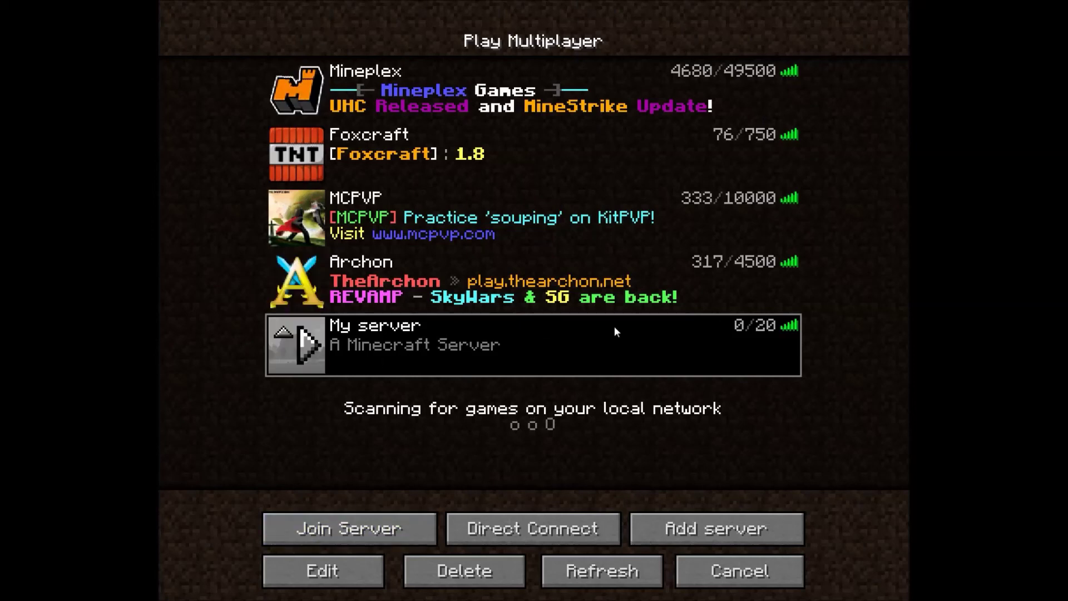
double_click(403, 344)
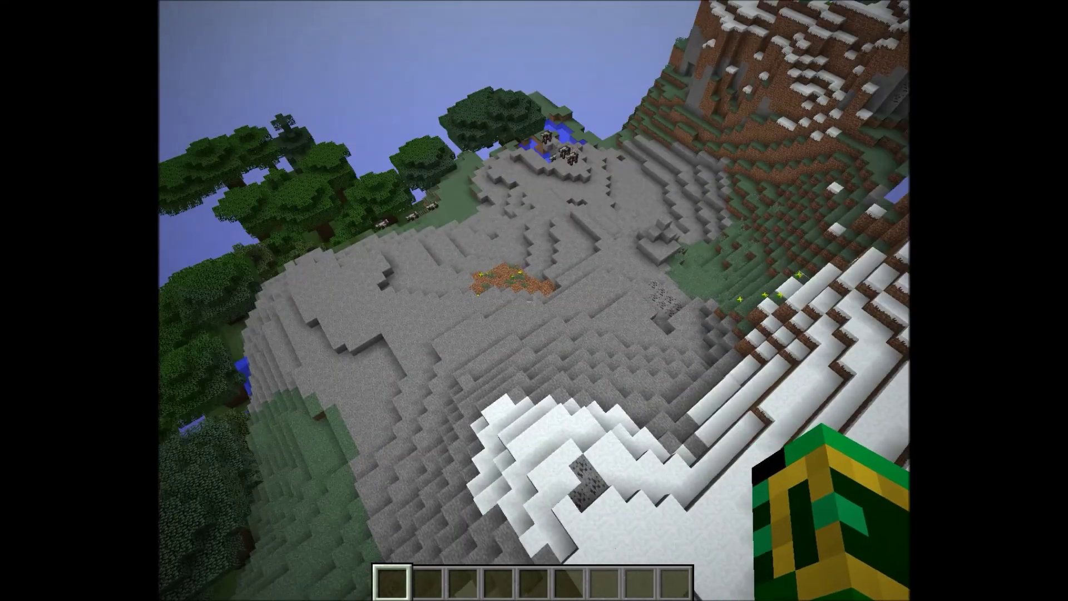
Swing the arm, then fly over the snowy ridge toward the stone valley by the mountain.
click(534, 302)
click(534, 302)
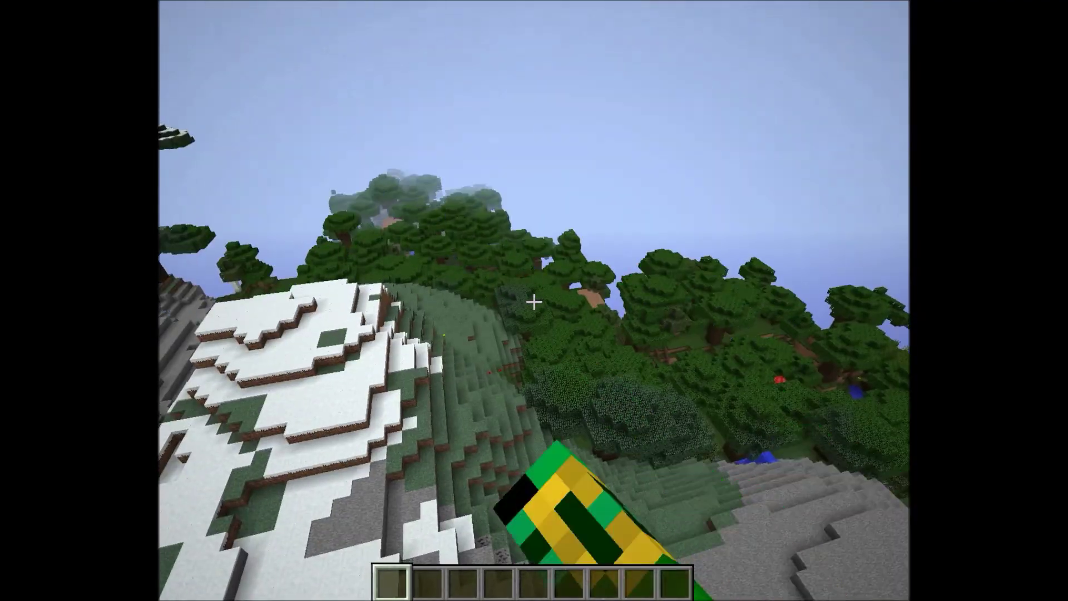
key(w)
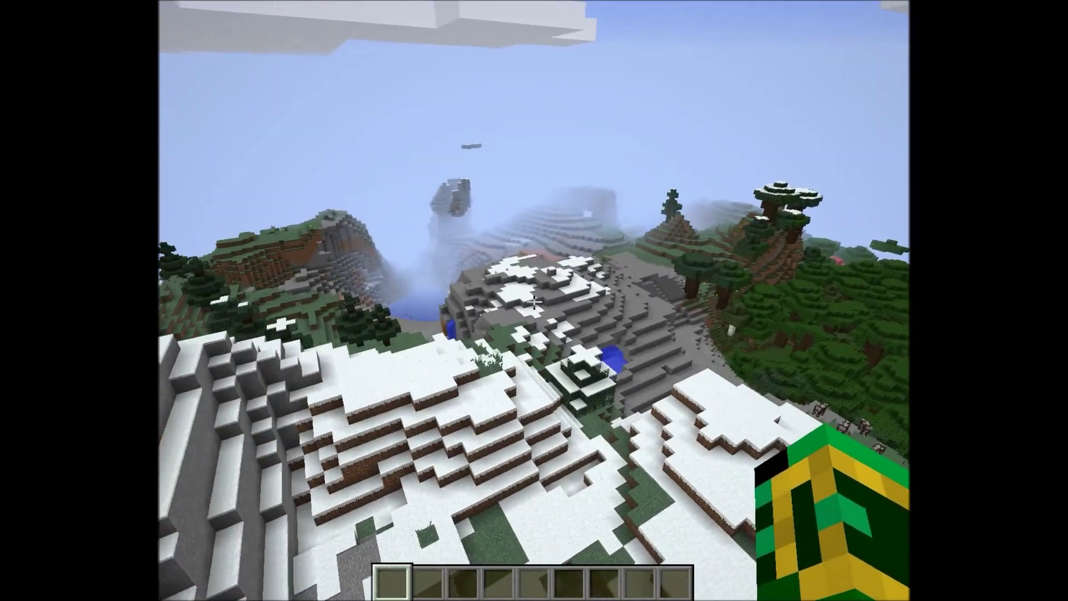
key(w)
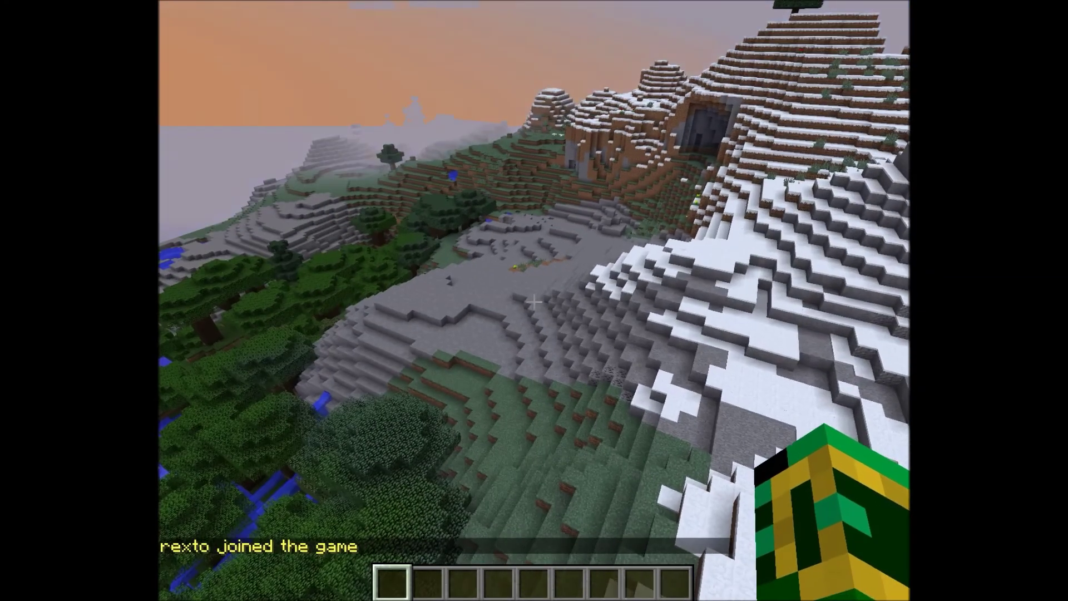
key(w)
key(w)
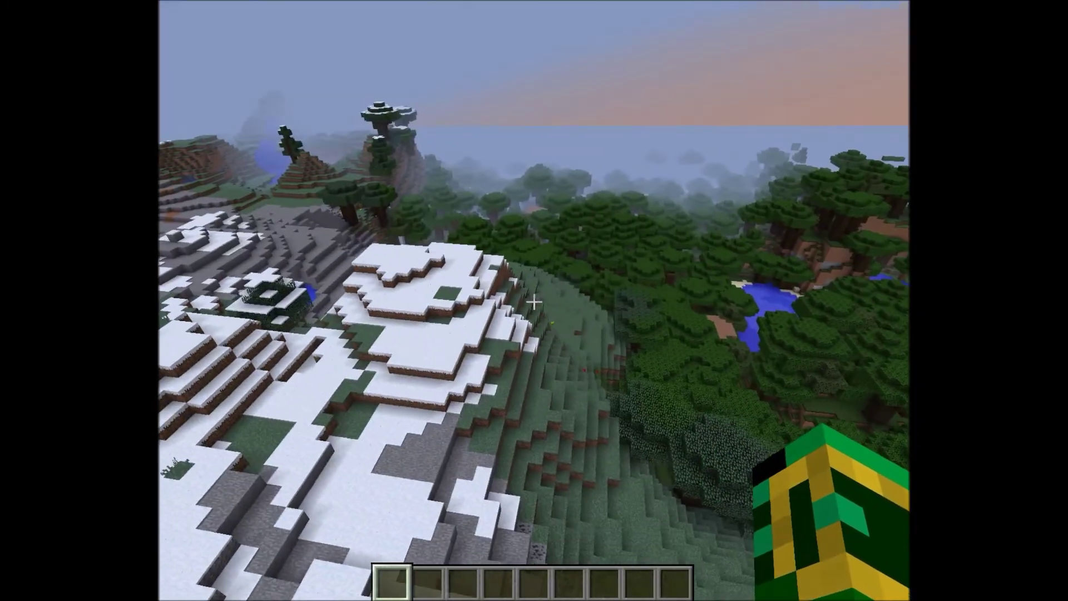
key(w)
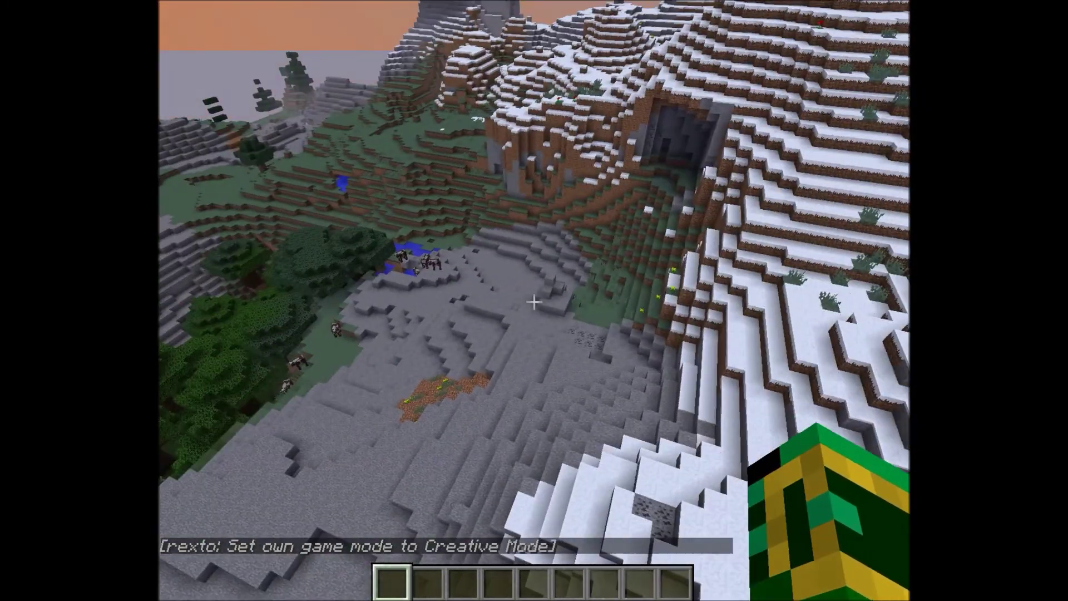
Hit the second player twice after they are teleported alongside.
mouse_move(534, 302)
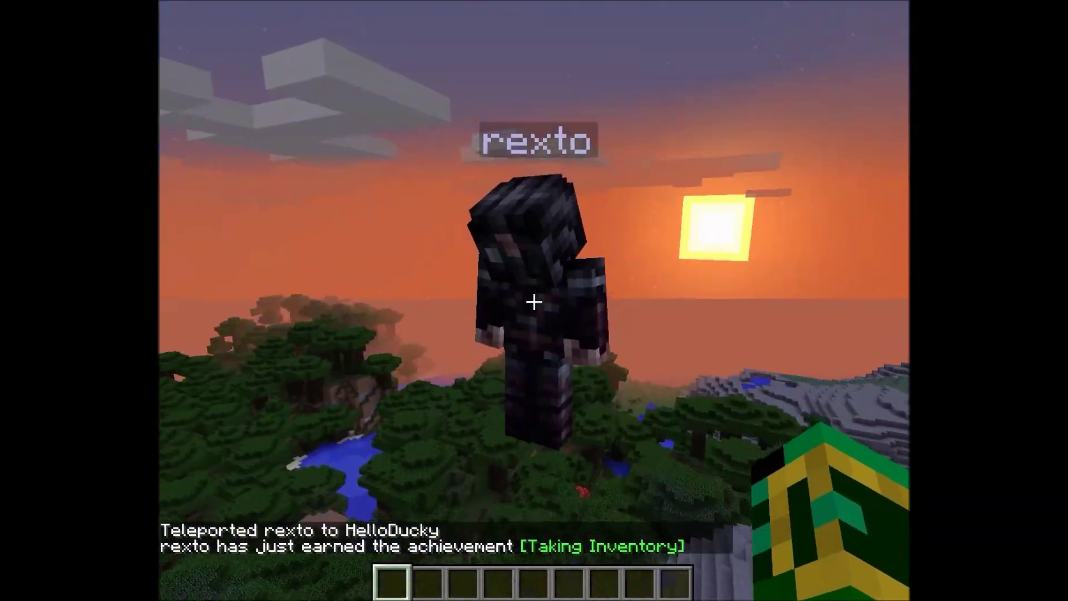
click(534, 302)
click(535, 302)
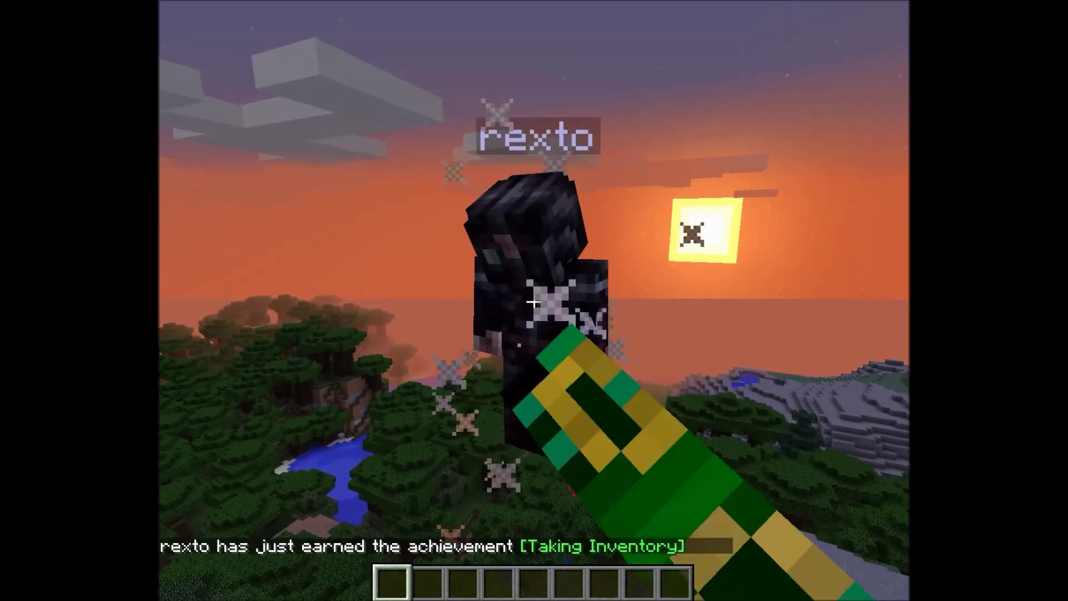
mouse_move(534, 302)
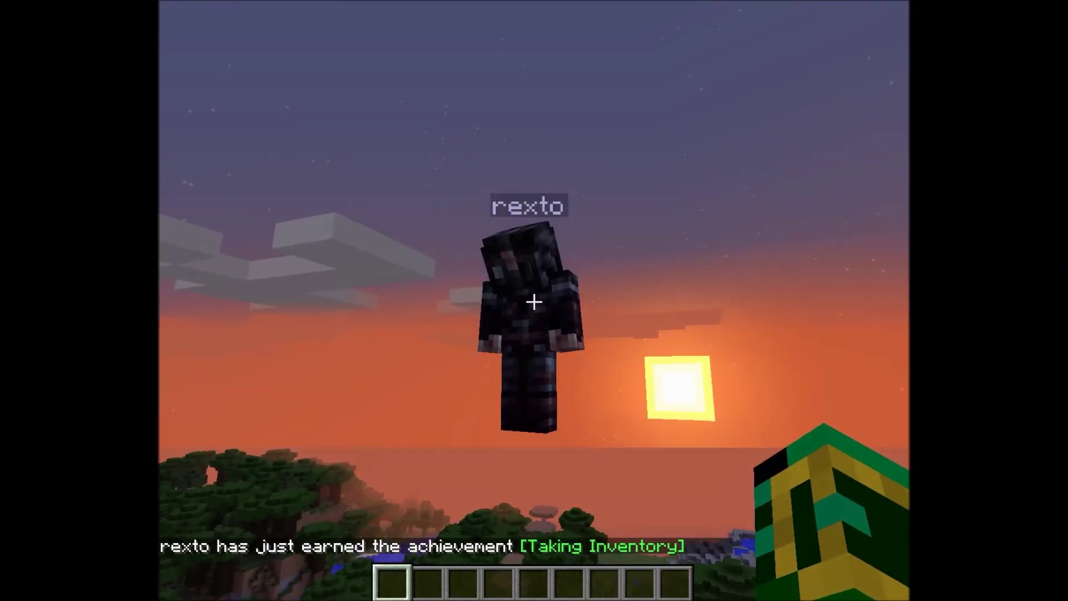